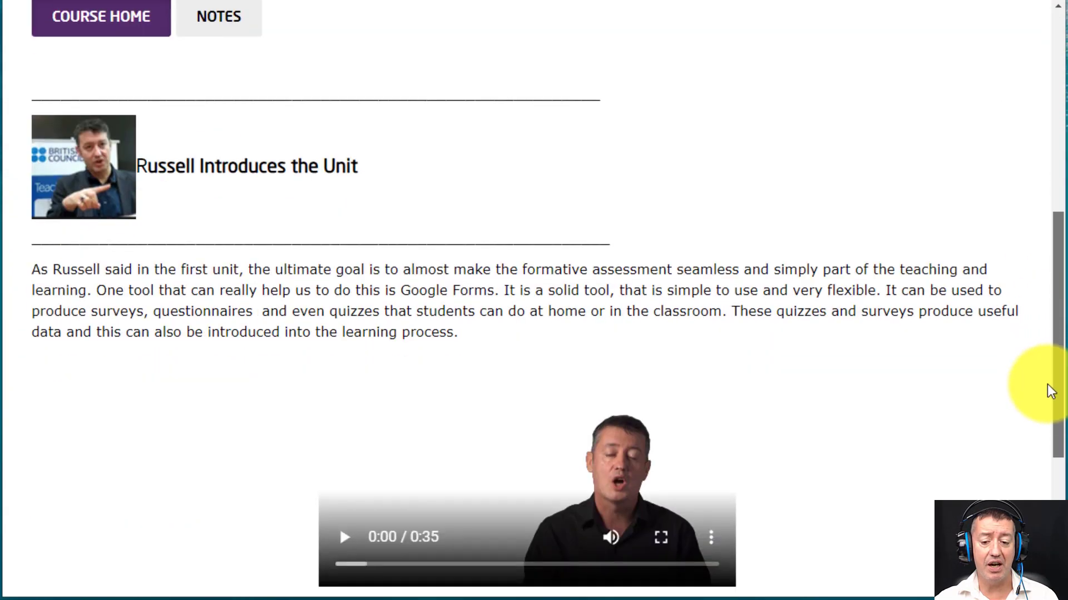
Step: Review the Unit 2-Quizzes and Surveys pages, briefly playing the unit introduction video and the Flipped Classroom/Blended Learning lecture video
left_click(347, 408)
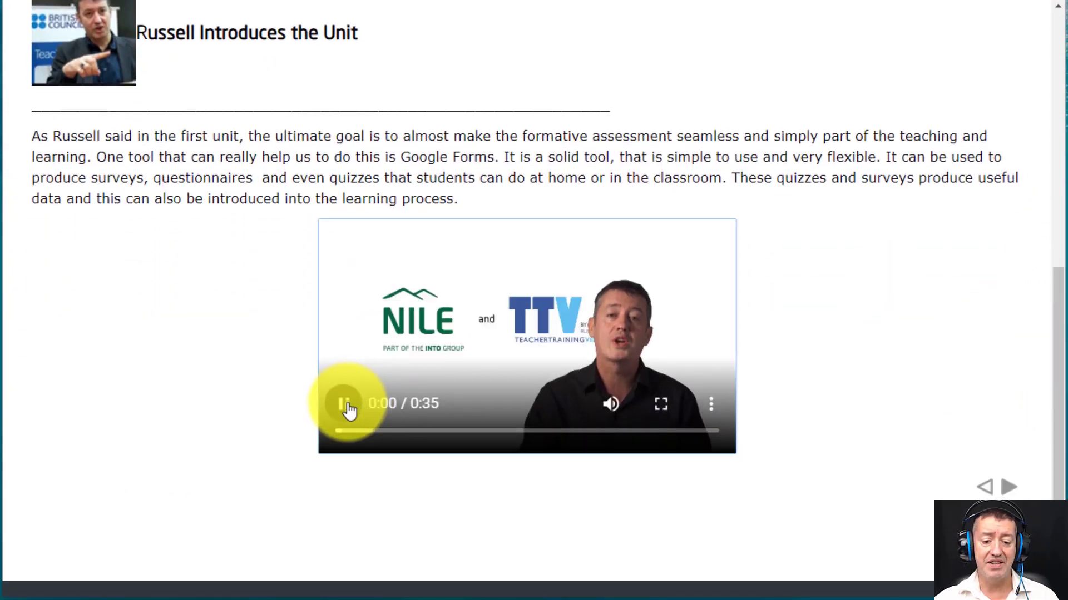
left_click(1010, 488)
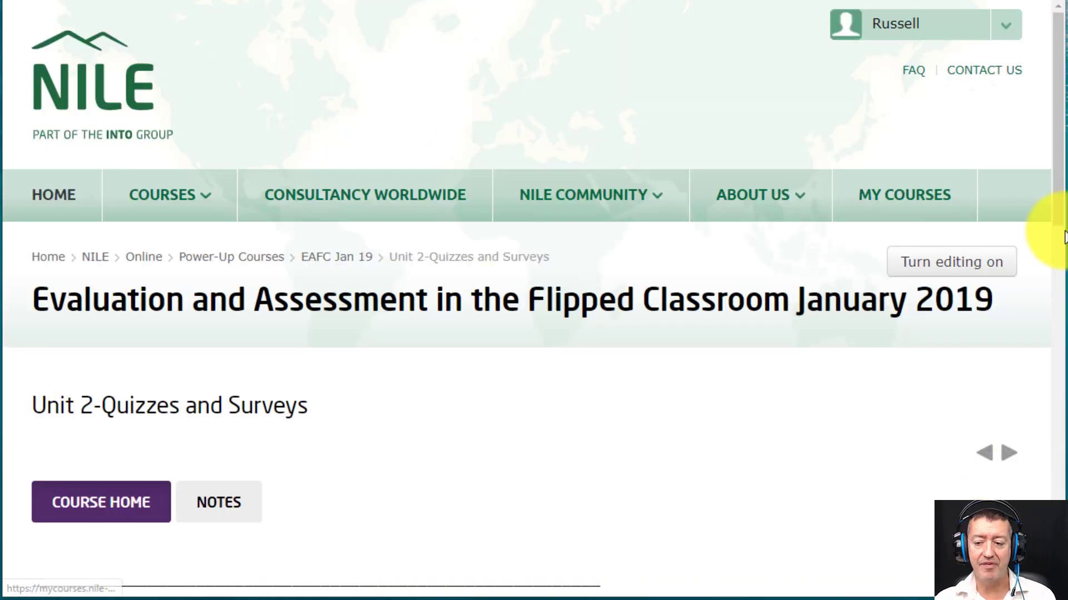
left_click_drag(1048, 186, 1047, 459)
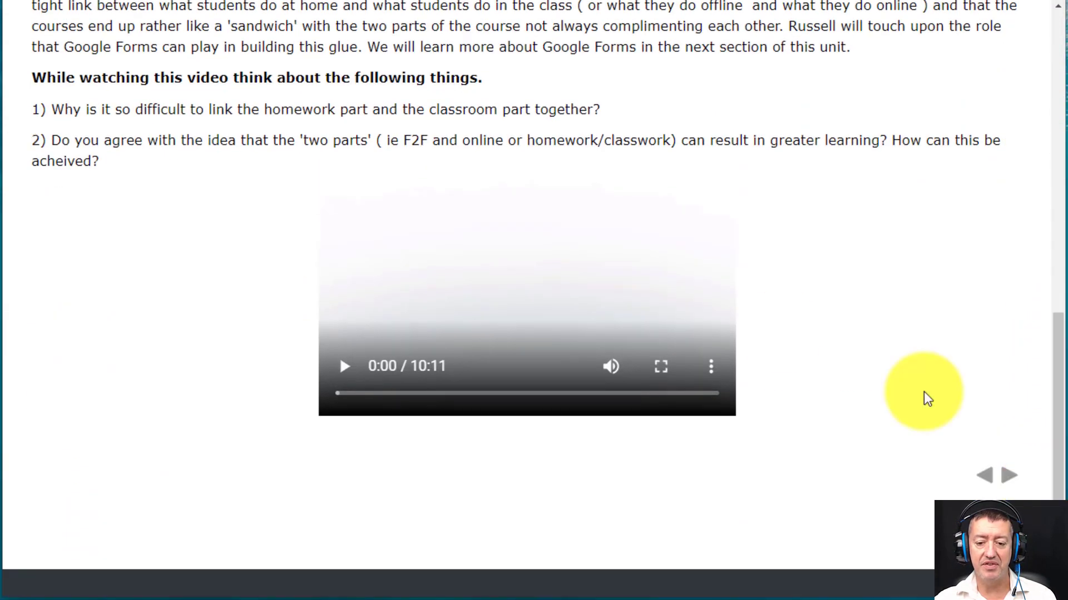
left_click(343, 372)
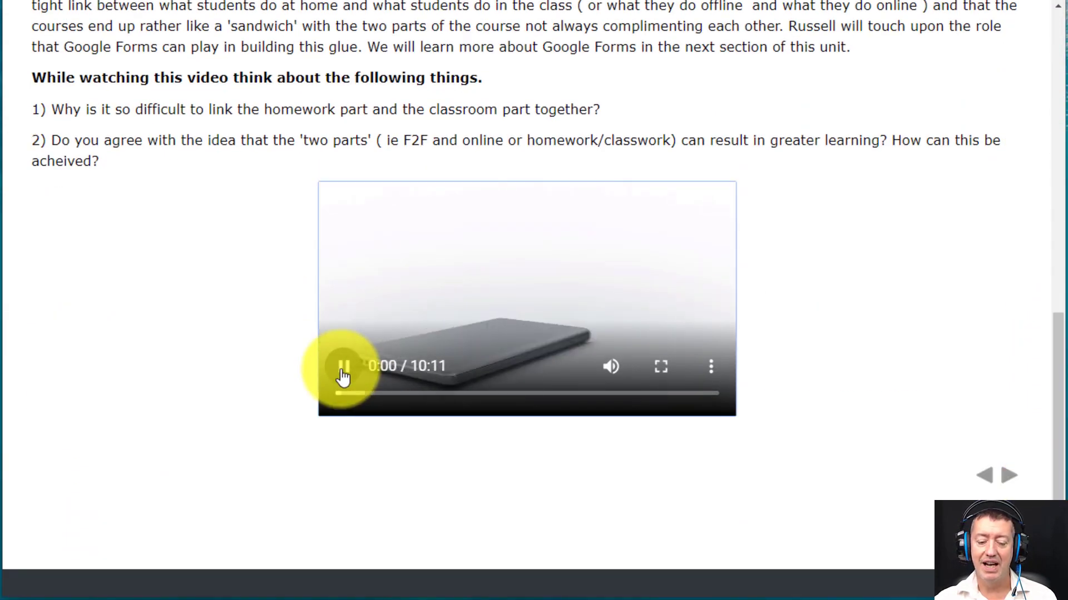
left_click(343, 372)
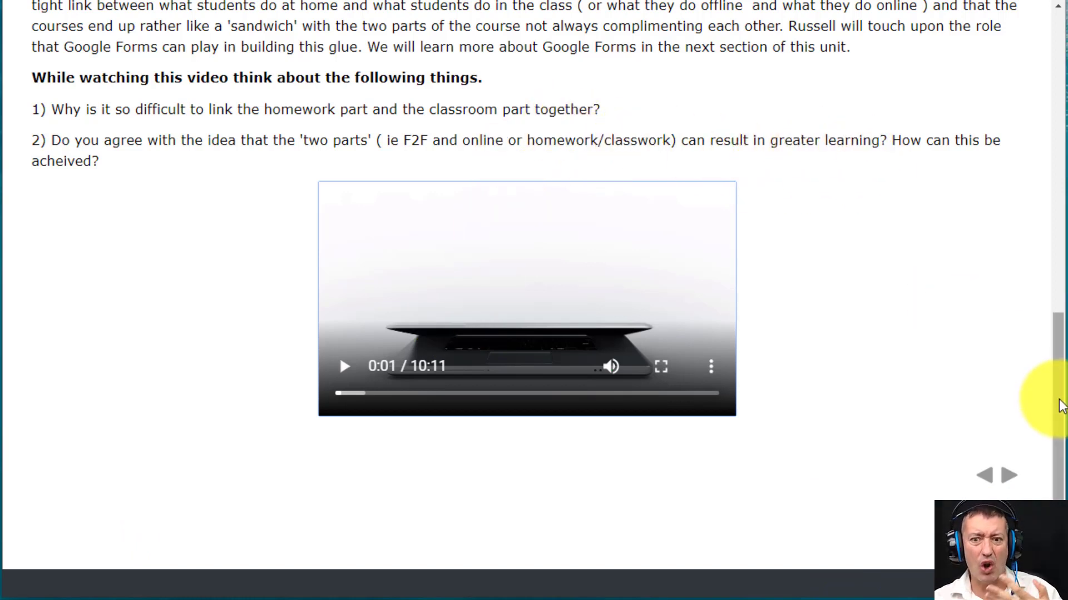
left_click_drag(1060, 410, 1062, 414)
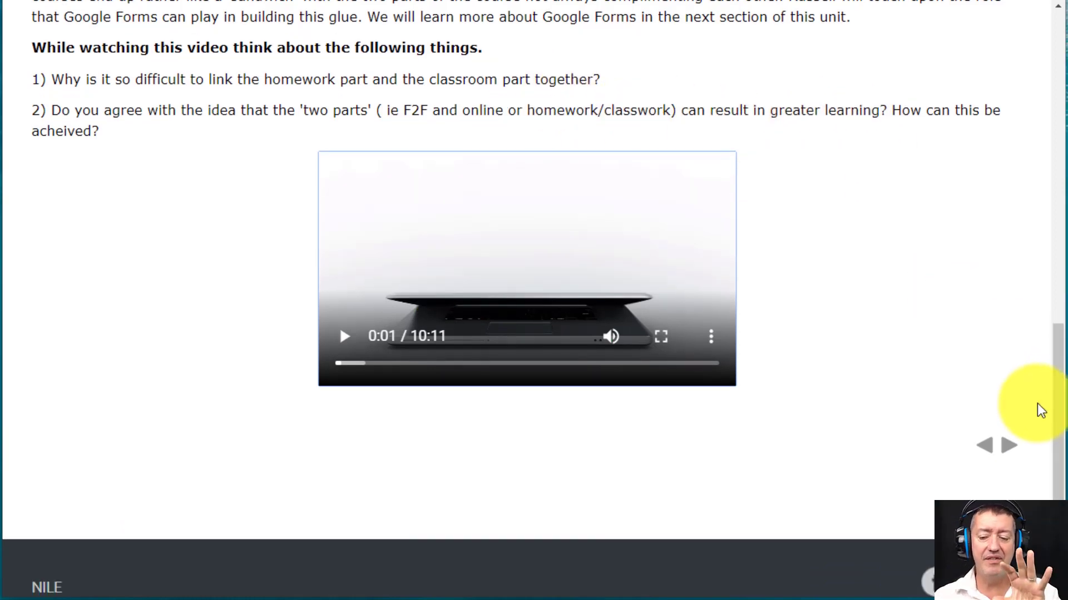
scroll(1051, 398, "up", 5)
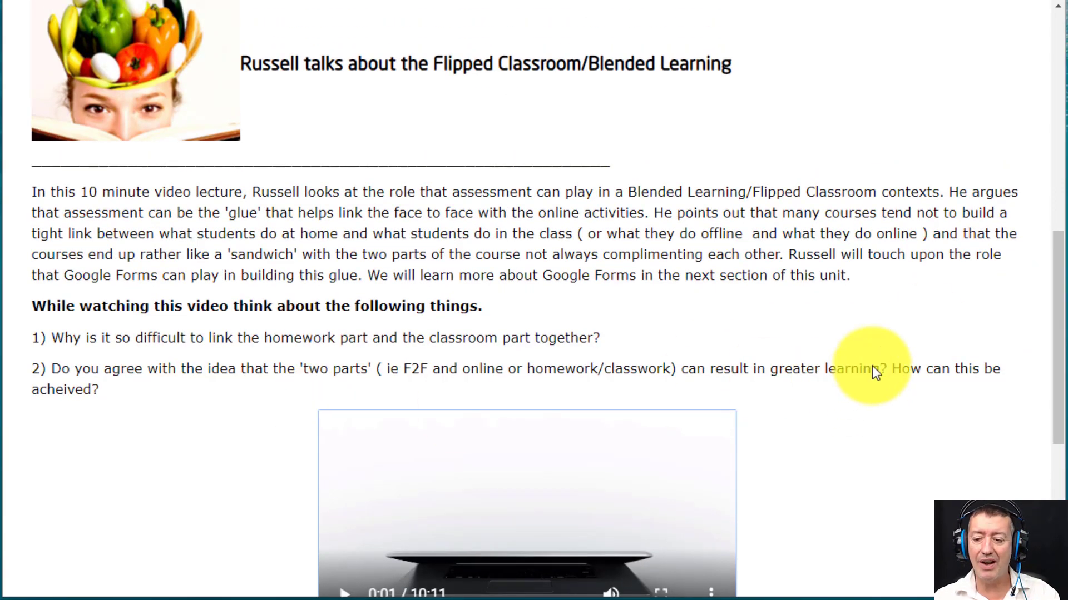
left_click_drag(1051, 249, 1050, 356)
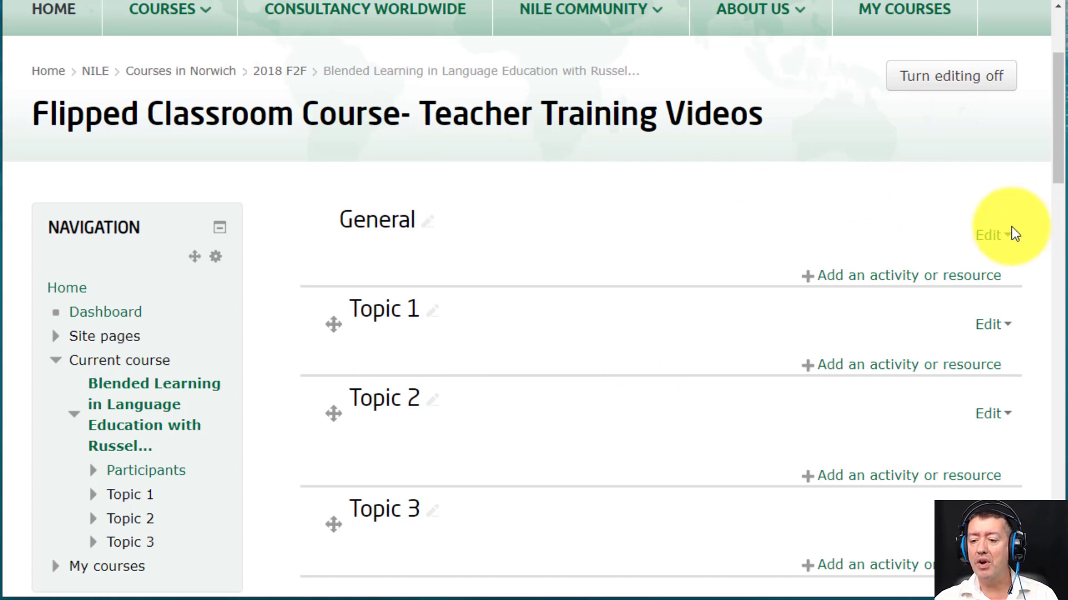
Step: Edit the course's General section and enter "Introduction to Course" in its summary
left_click(992, 238)
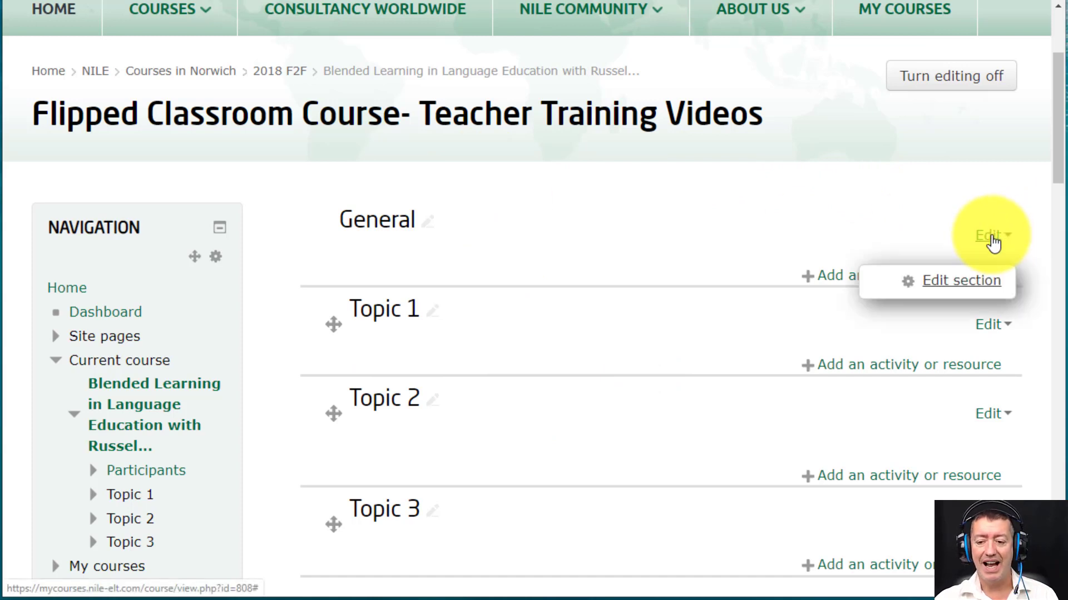
left_click(983, 281)
left_click_drag(1058, 138, 1051, 361)
left_click(261, 256)
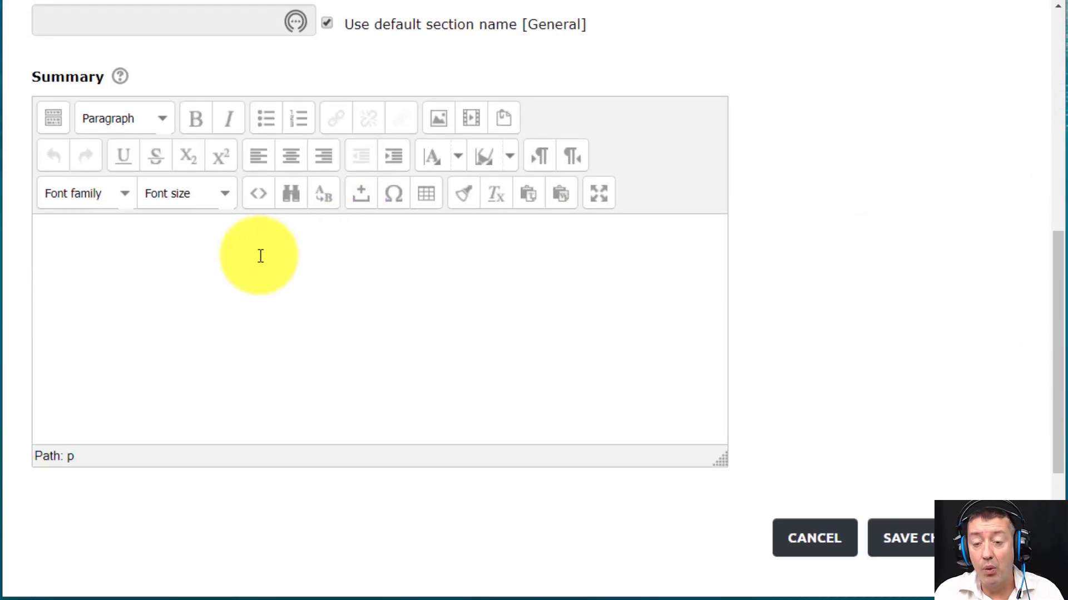
type("Introduction to Course")
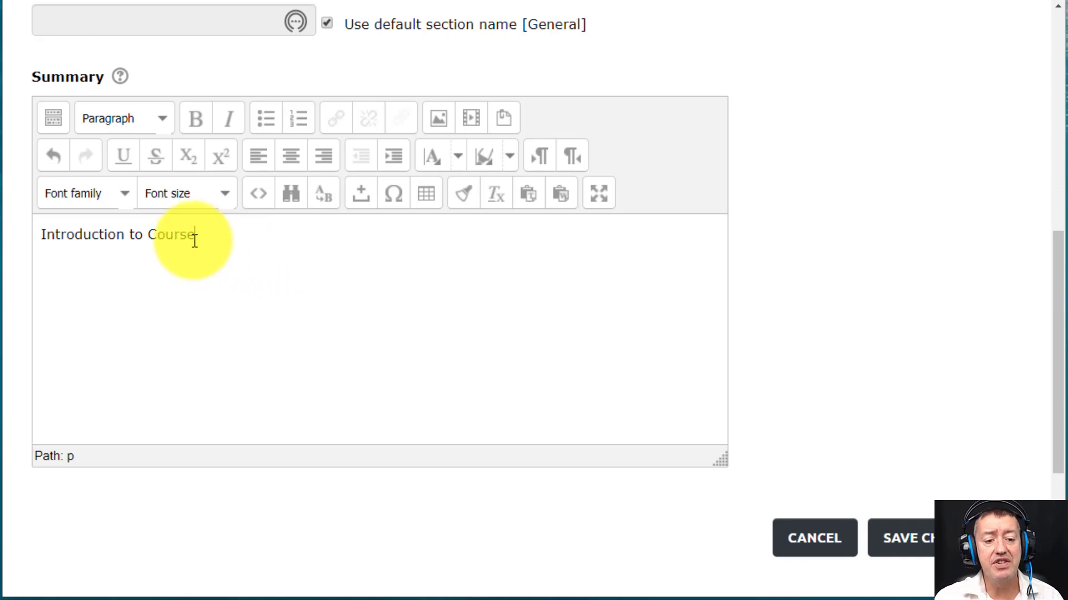
Step: Format the "Introduction to Course" line in the summary as bold Heading 3
left_click_drag(209, 236, 43, 234)
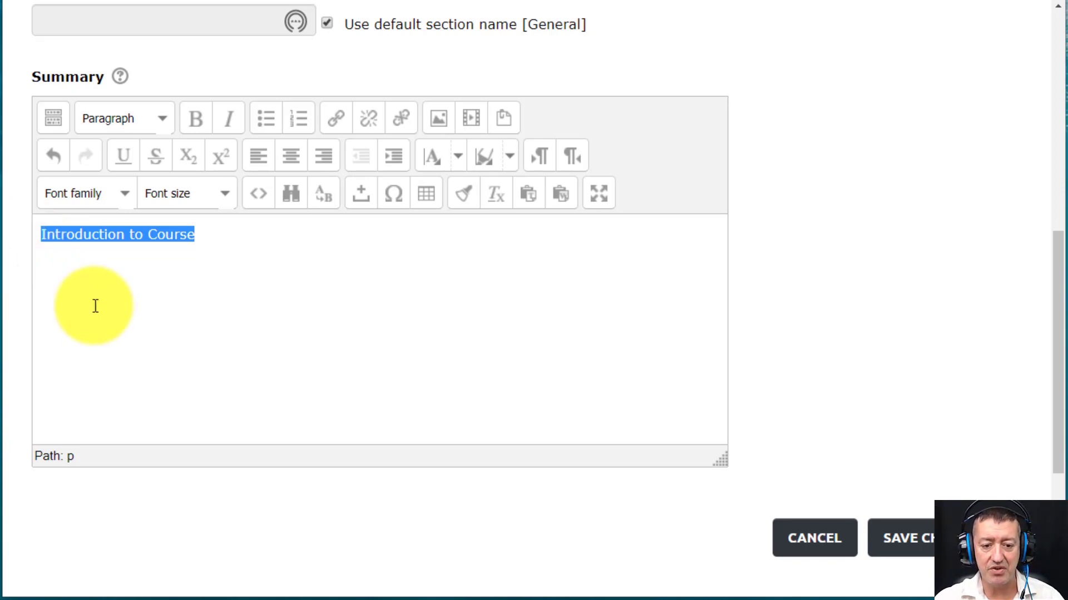
left_click(164, 123)
left_click_drag(255, 198, 255, 225)
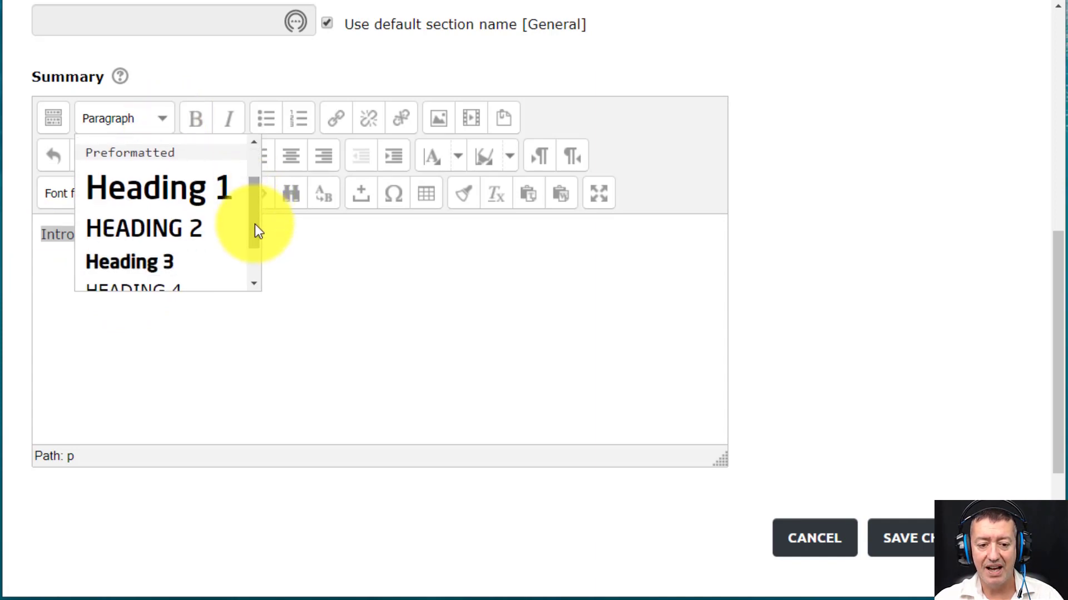
left_click(139, 261)
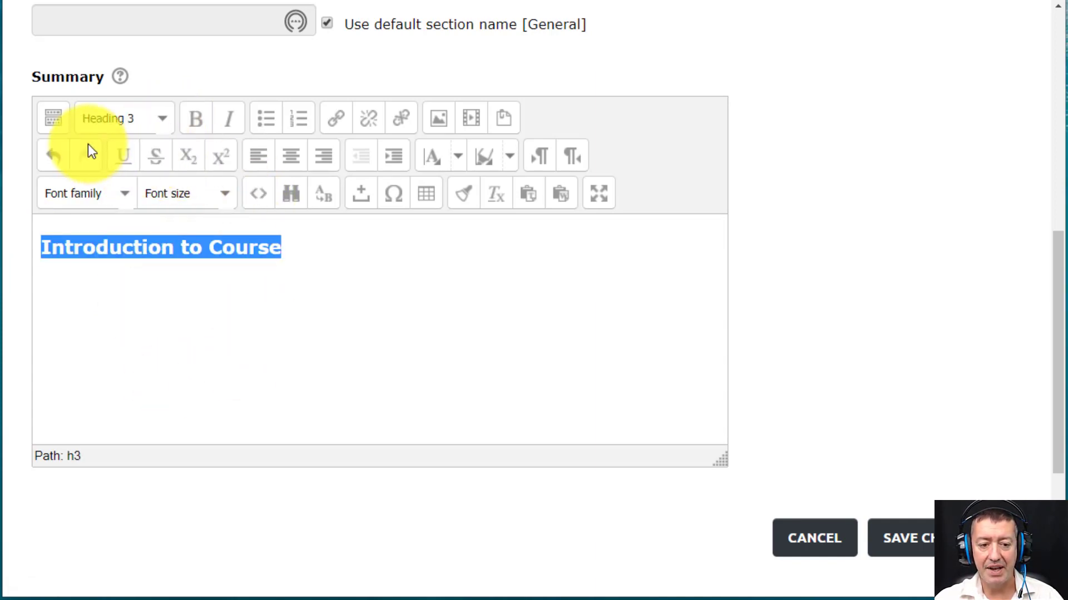
left_click(198, 126)
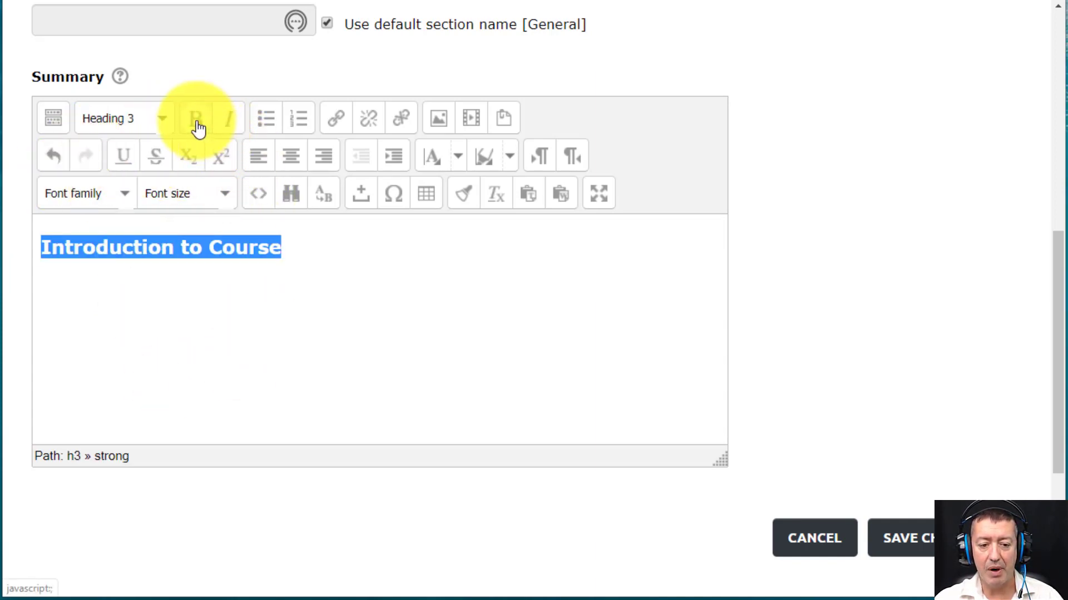
left_click(238, 279)
left_click(311, 249)
Step: Below the heading, add a paragraph naming the teacher and saying that in this video he introduces the course and tells you what you will learn
key("Return")
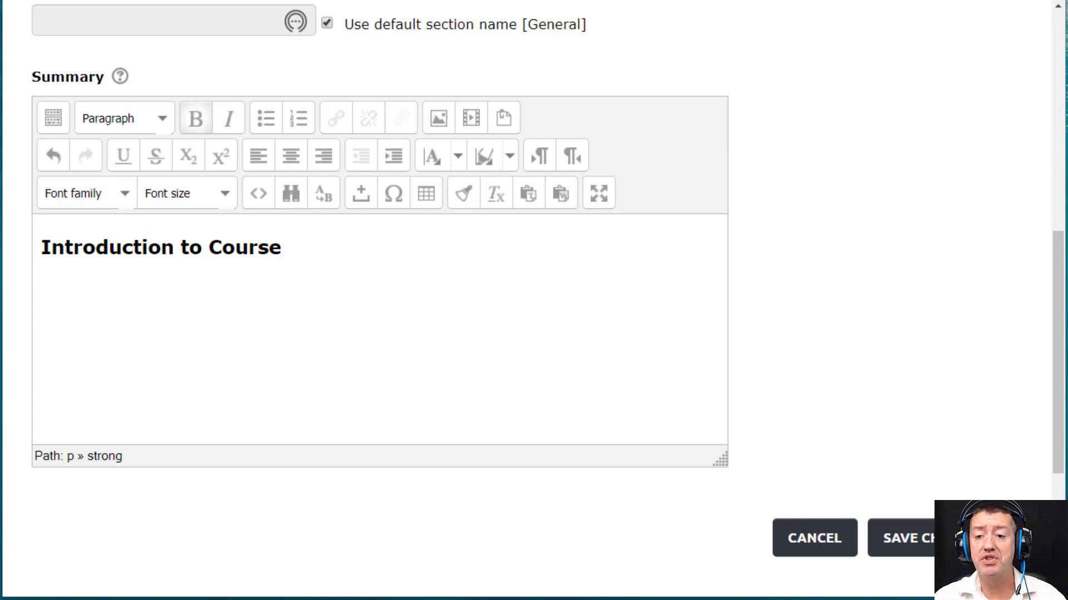
type("Russell Stannard is your teacher. In this video he introduces the course and tells you what you are going to learn.")
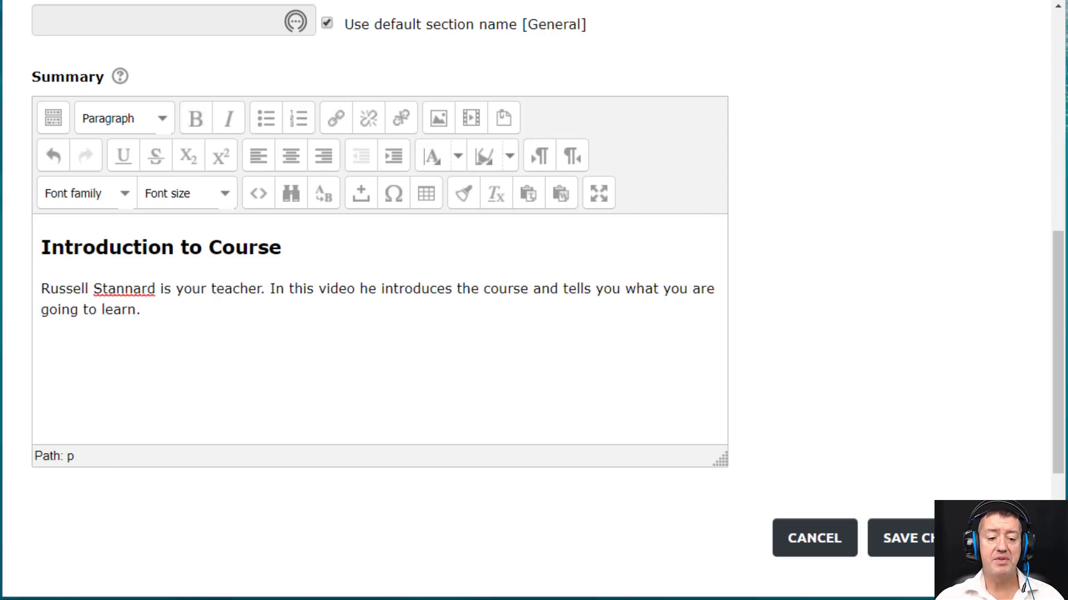
left_click(157, 309)
key("Return")
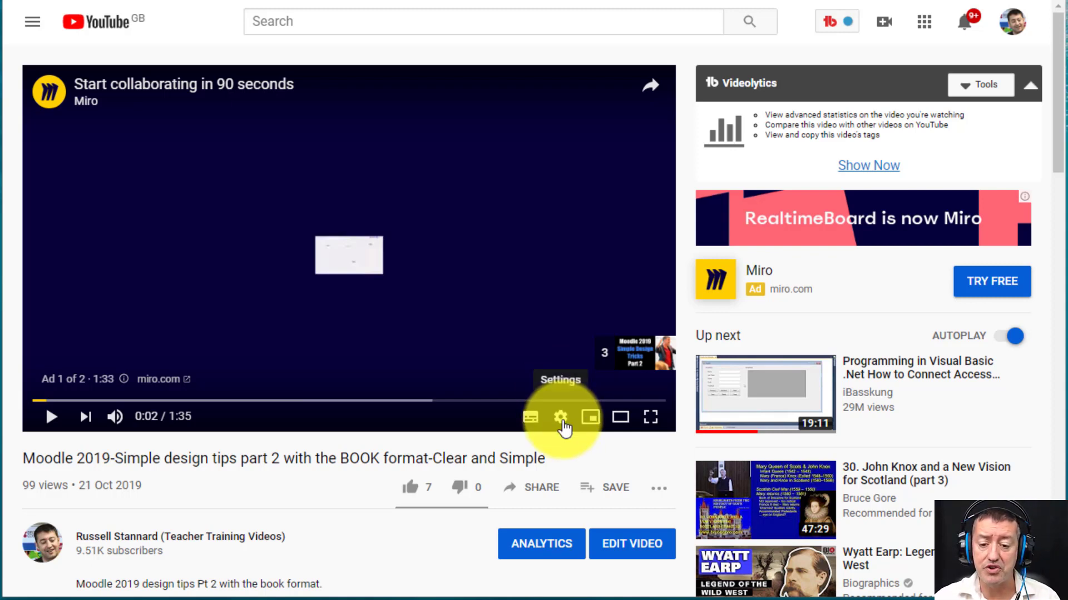
Step: Switch to YouTube and copy the iframe embed code of the "Moodle 2019-Simple design tips part 2" video
left_click(543, 494)
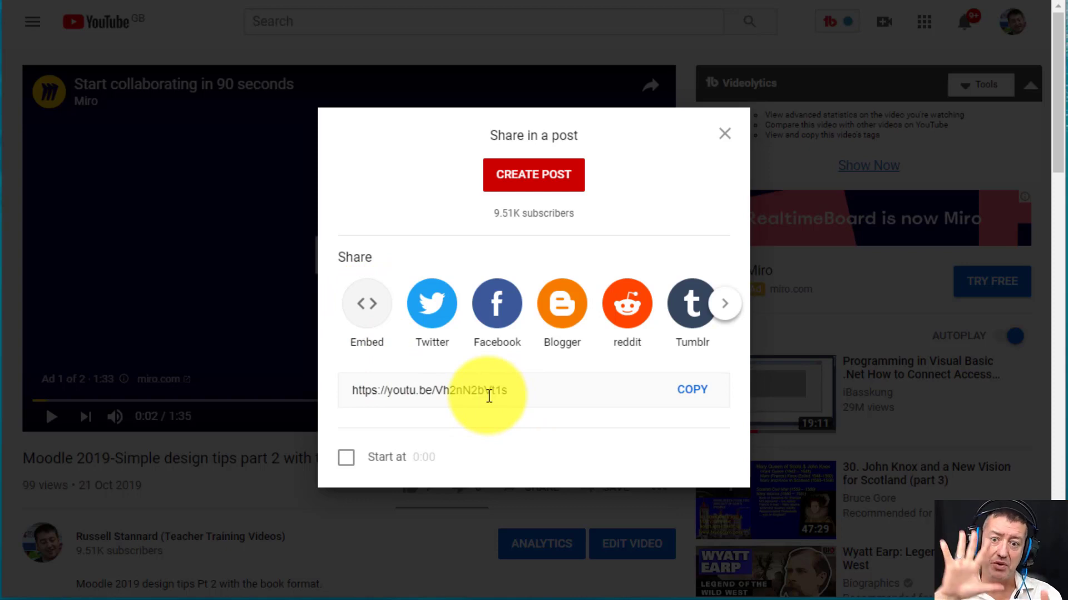
left_click(370, 305)
left_click(714, 248)
right_click(708, 259)
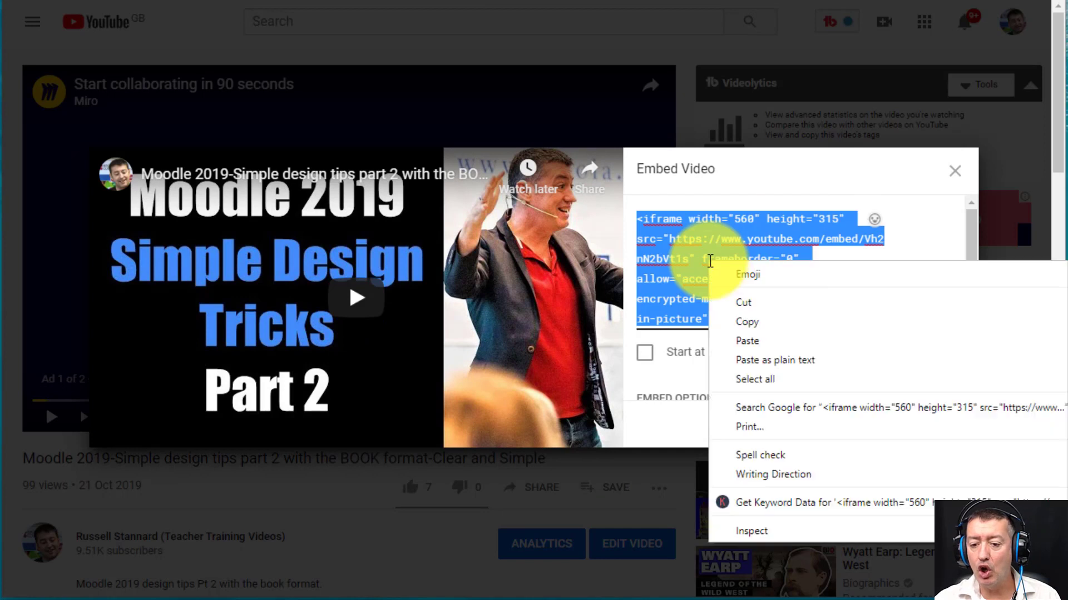
left_click(745, 321)
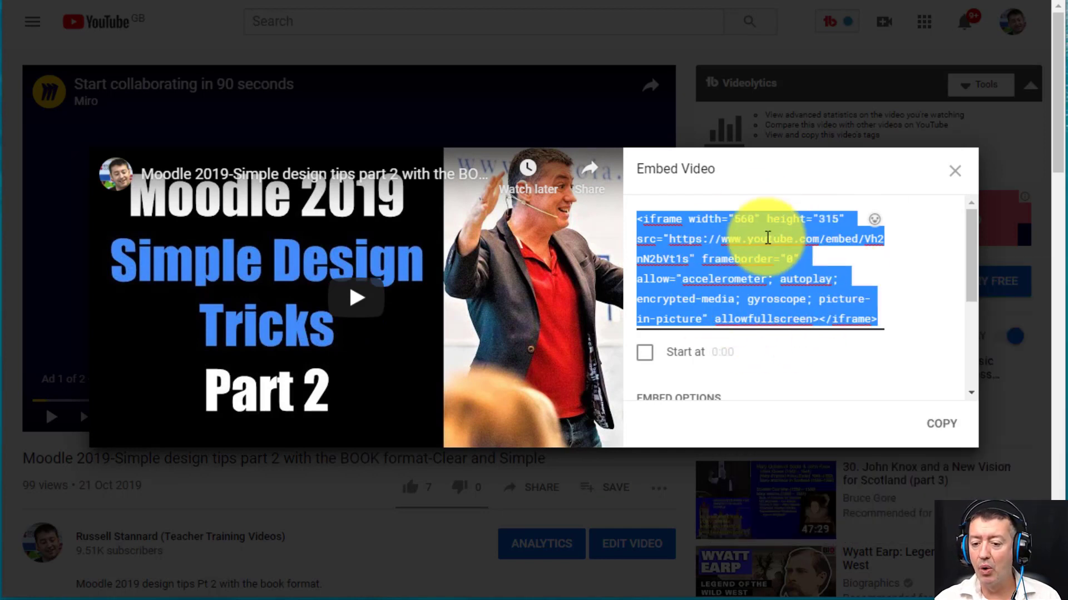
left_click(955, 171)
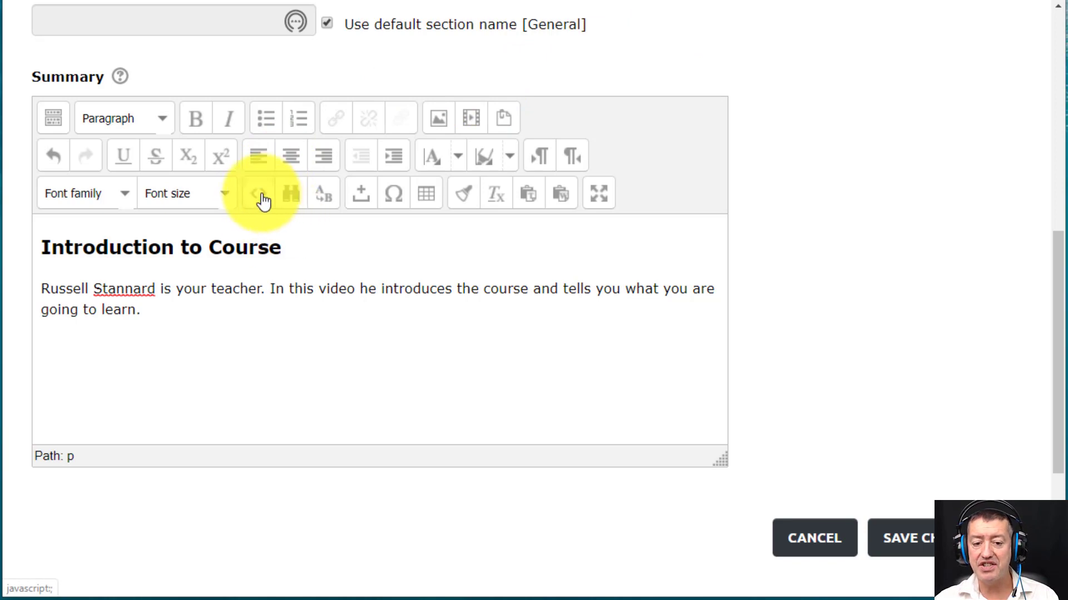
Step: Back in Moodle, paste the video's embed code below the teacher paragraph in the summary's HTML source, then save the section
left_click(260, 196)
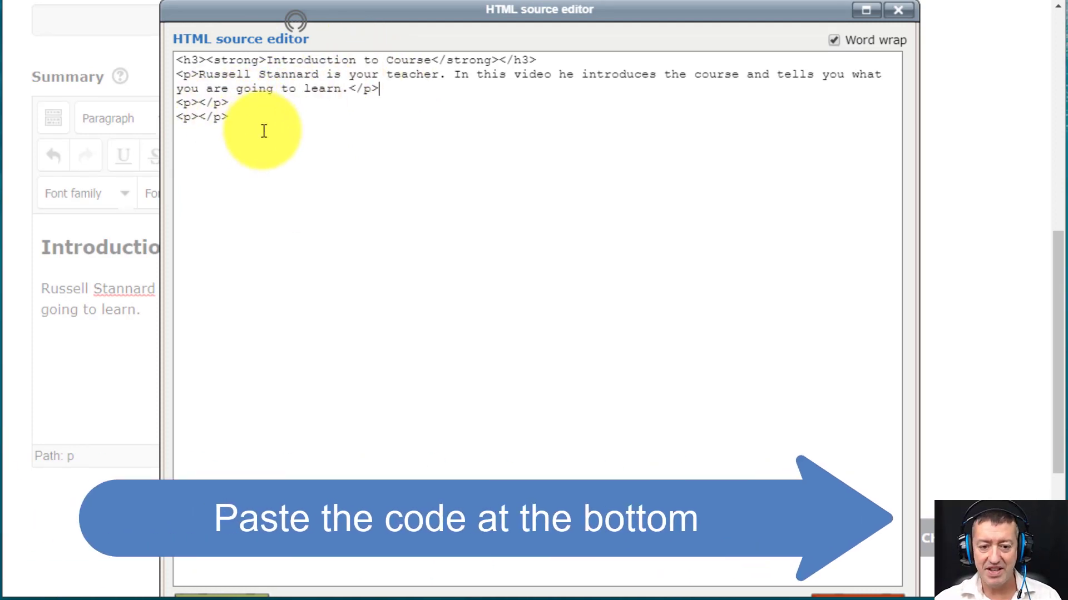
key("Return")
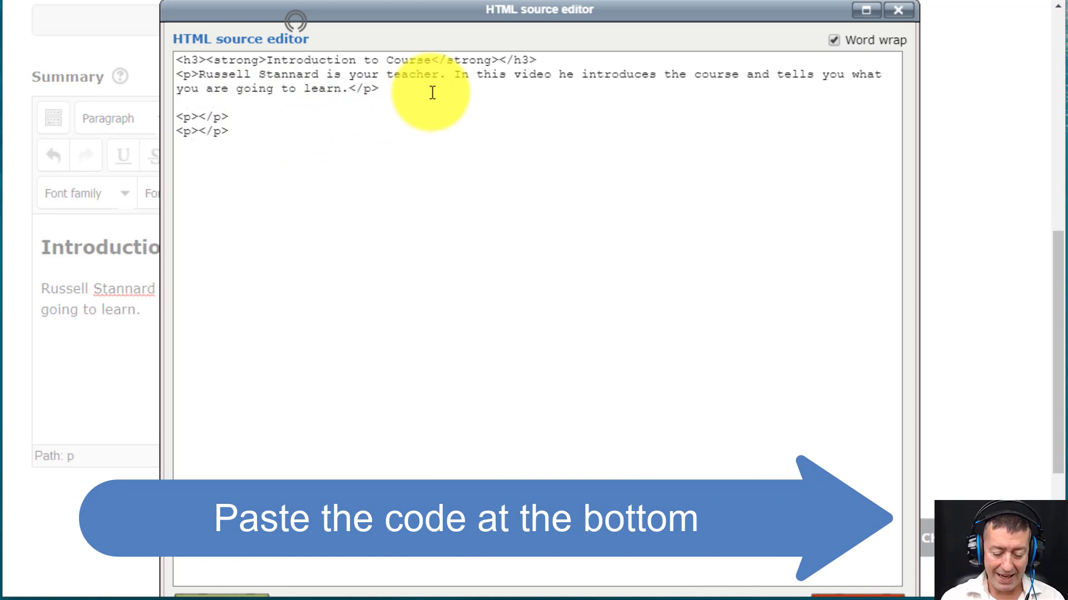
key("ctrl+v")
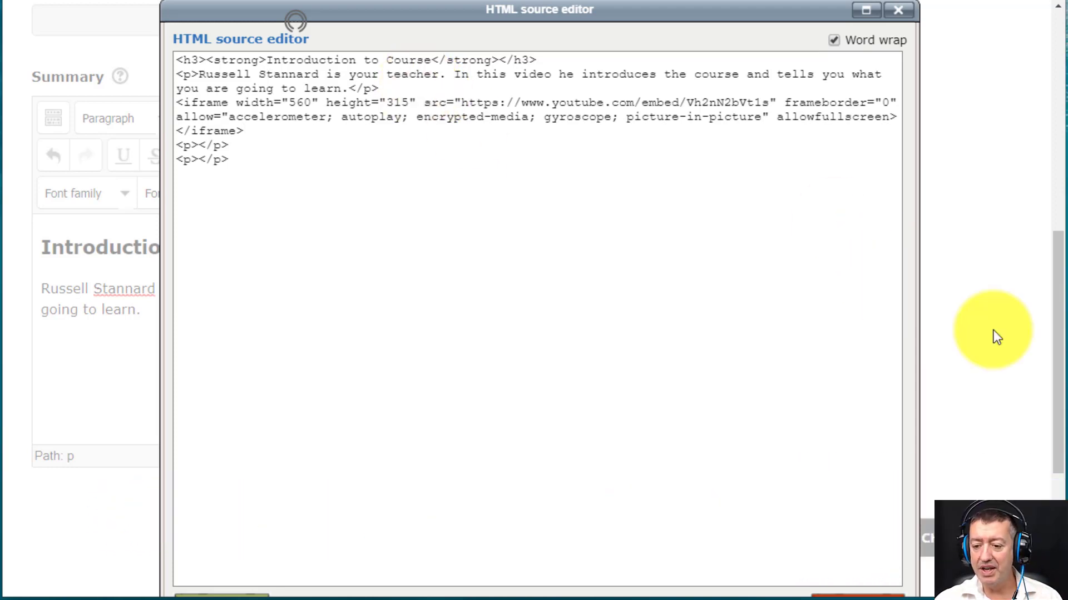
scroll(1057, 367, "down", 3)
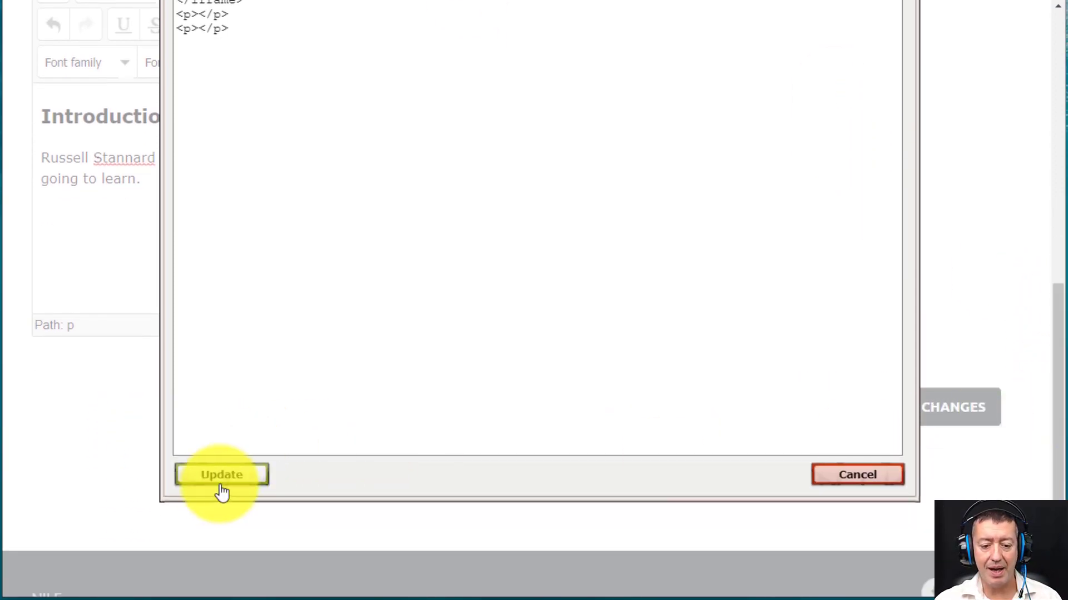
left_click(222, 475)
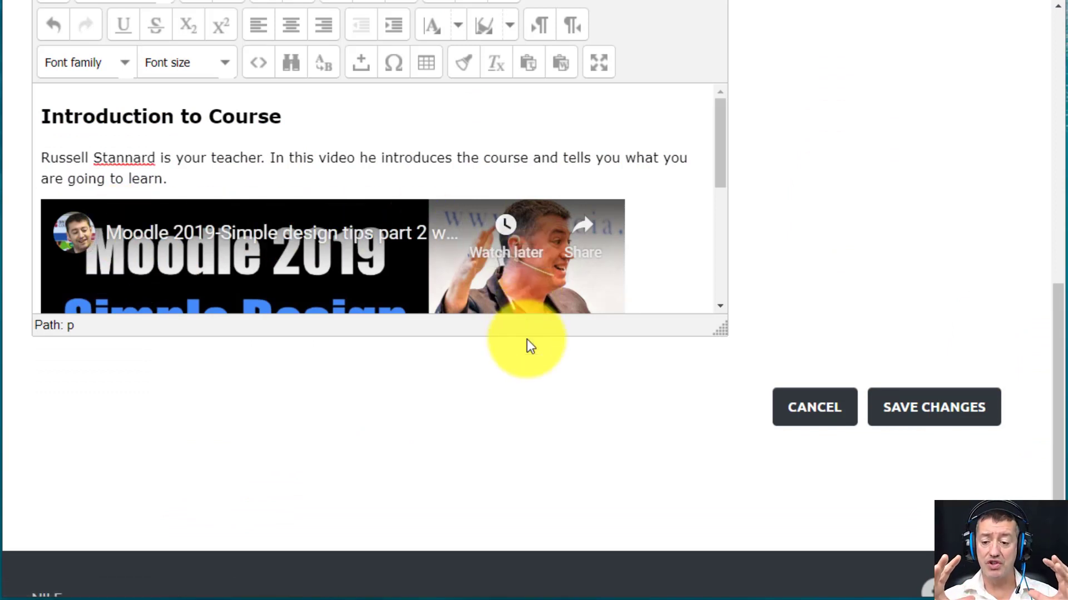
left_click(927, 415)
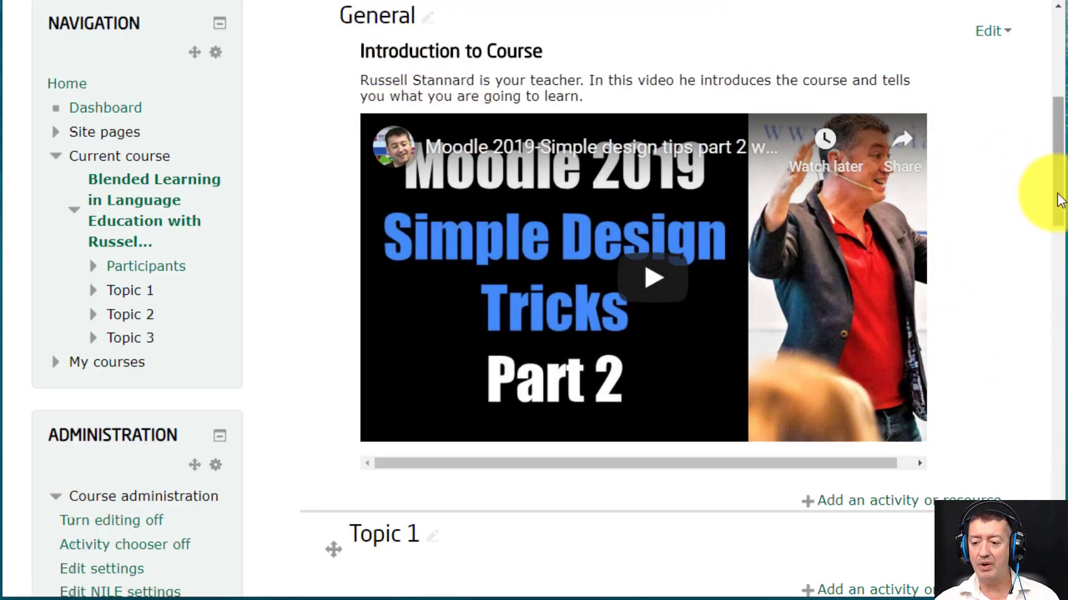
Step: Reopen the General section's summary and set the embedded video's iframe width to 500 in the HTML source
left_click_drag(1058, 195, 1053, 172)
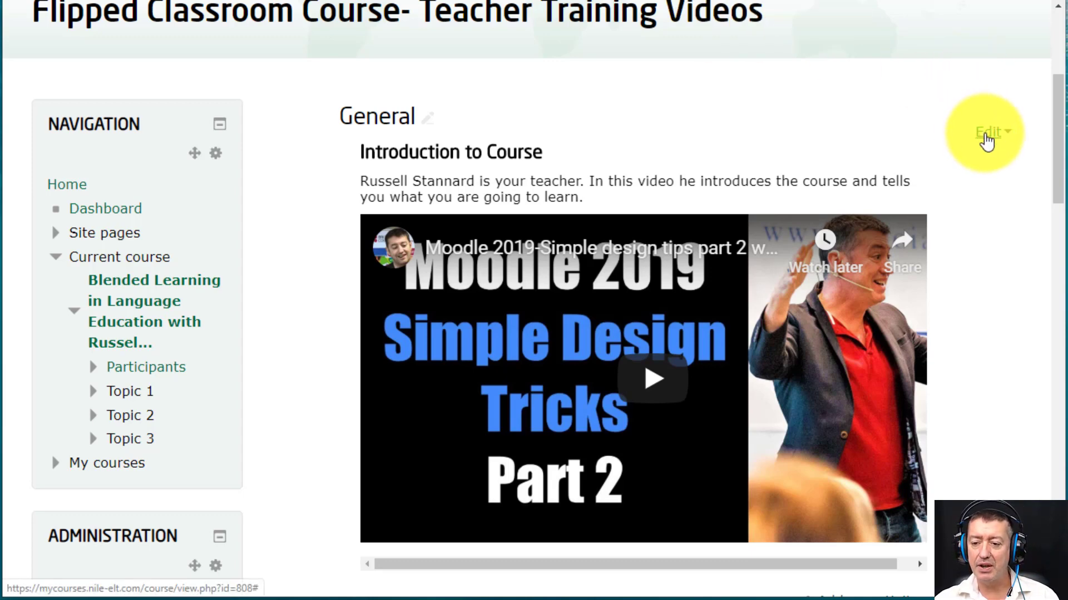
left_click(986, 140)
left_click(958, 179)
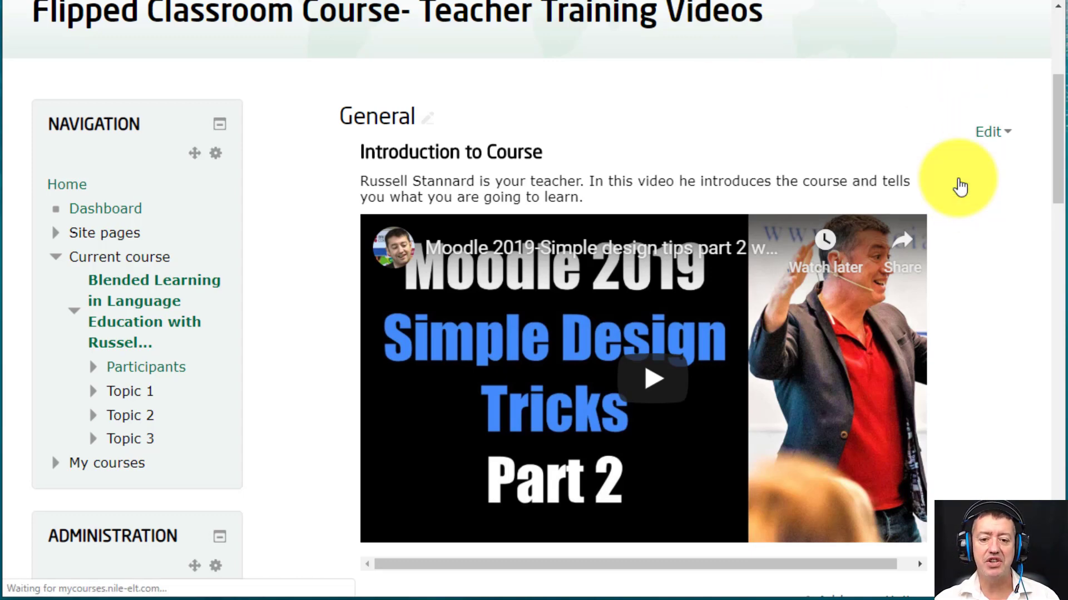
scroll(1034, 369, "down", 10)
scroll(1033, 369, "down", 2)
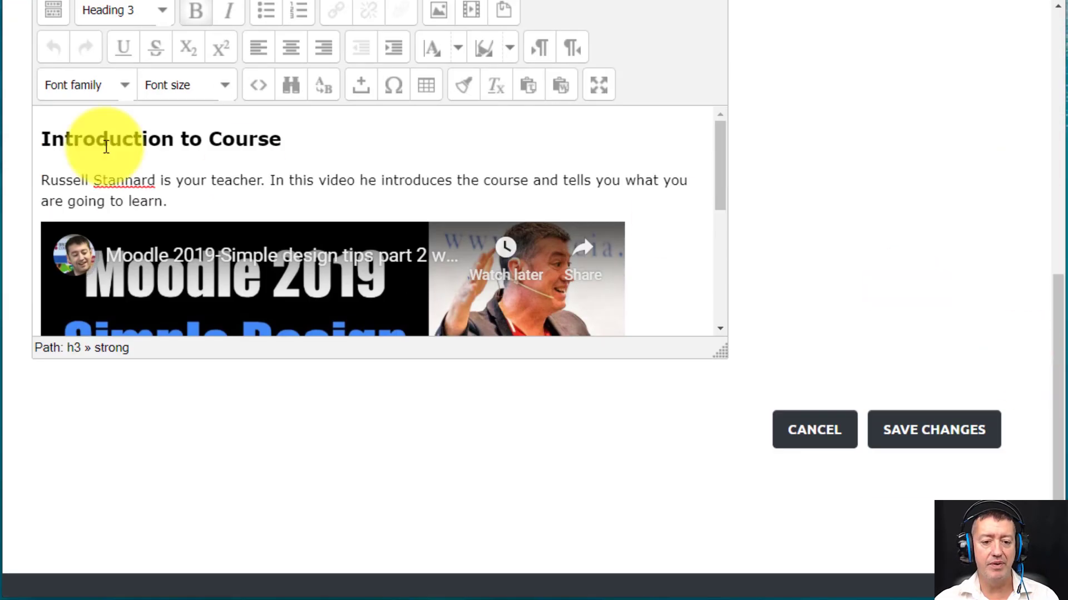
left_click(256, 88)
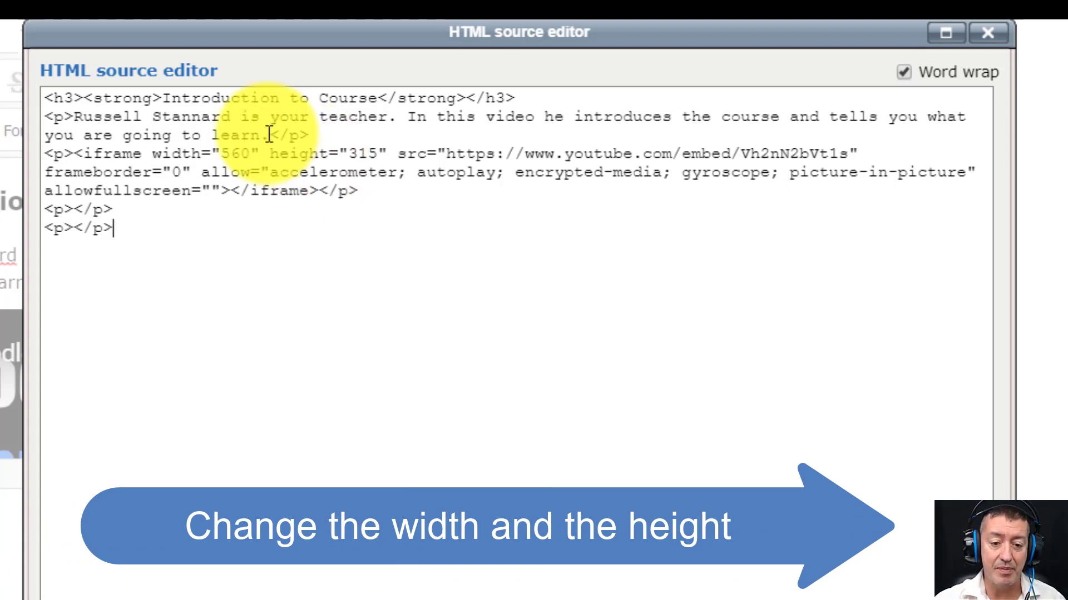
left_click(252, 152)
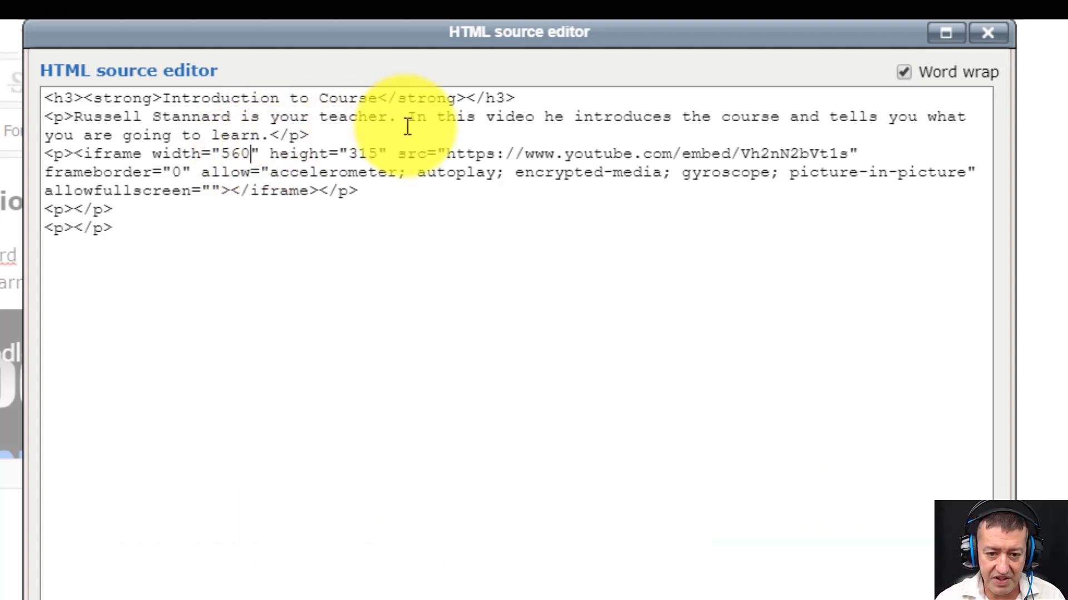
key("BackSpace")
key("BackSpace")
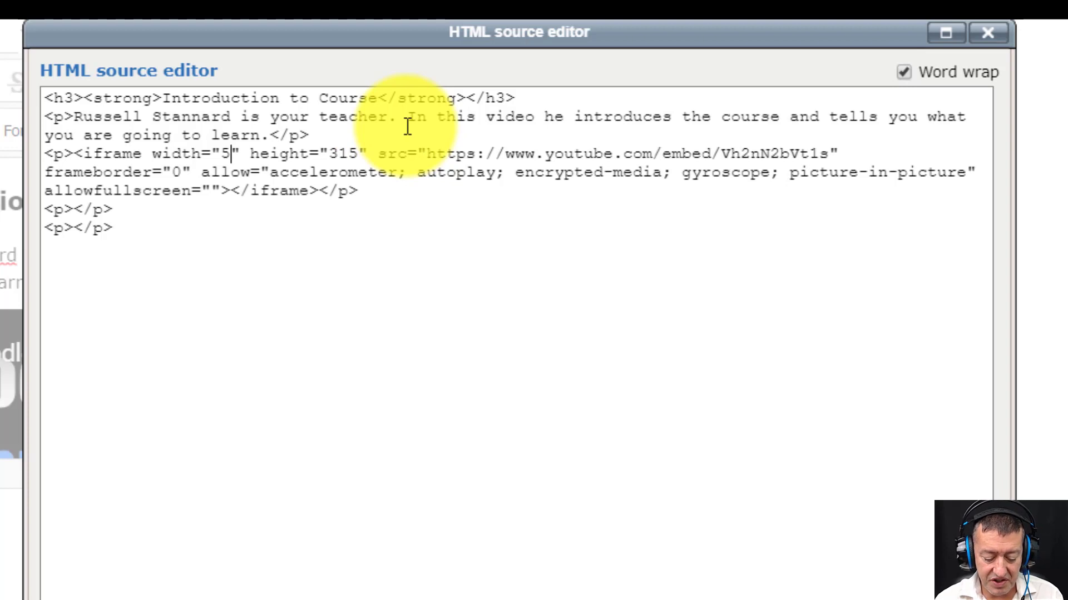
type("00")
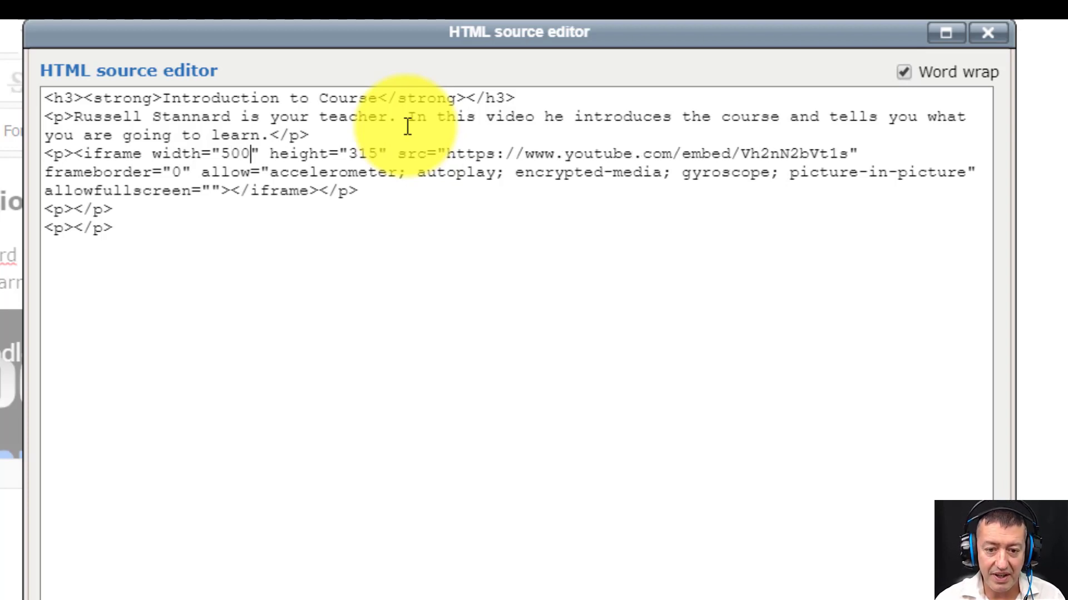
Step: Set the embedded video's iframe height to 285 in the HTML source and update the summary
left_click(377, 151)
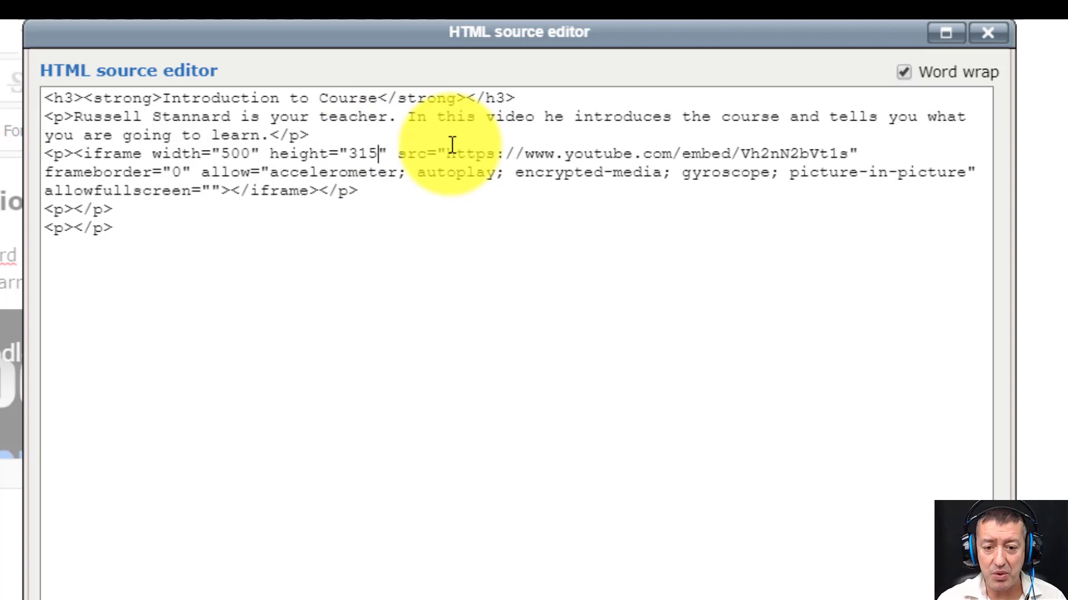
key("BackSpace")
key("BackSpace")
key("BackSpace")
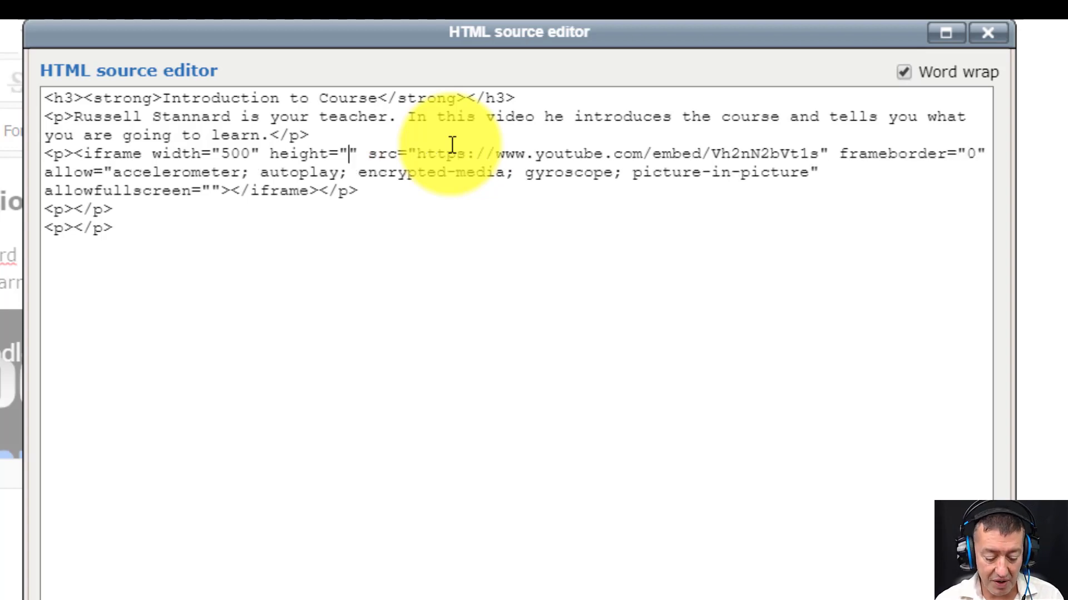
type("28")
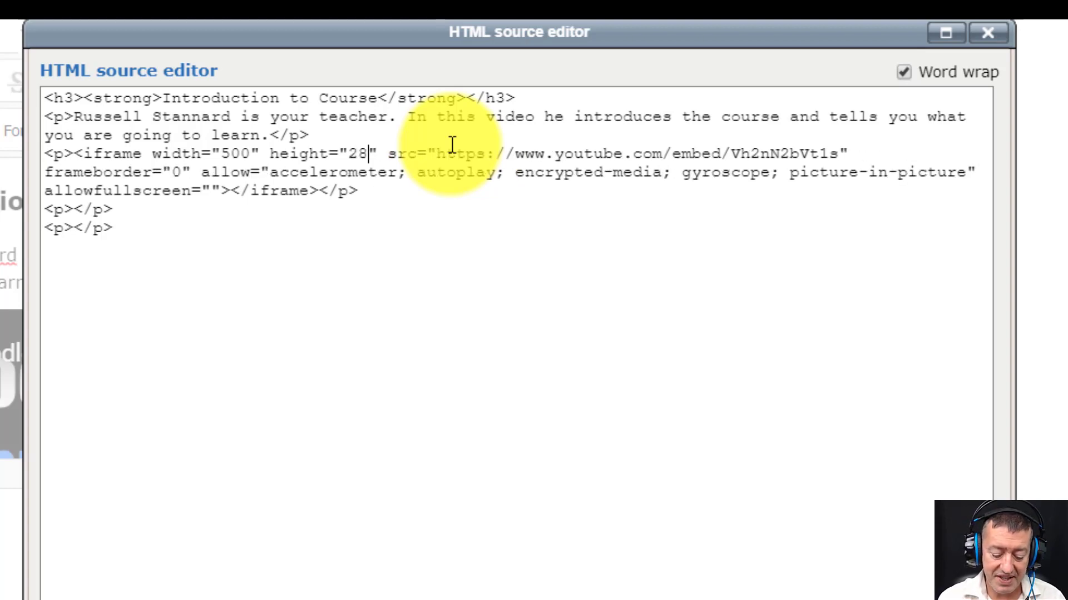
type("5")
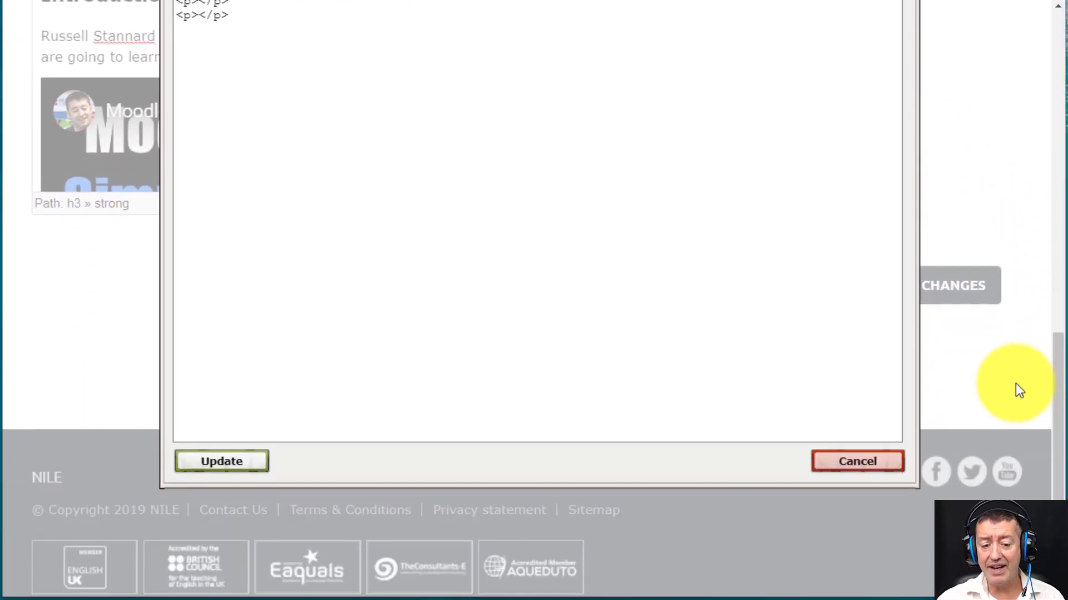
left_click(222, 466)
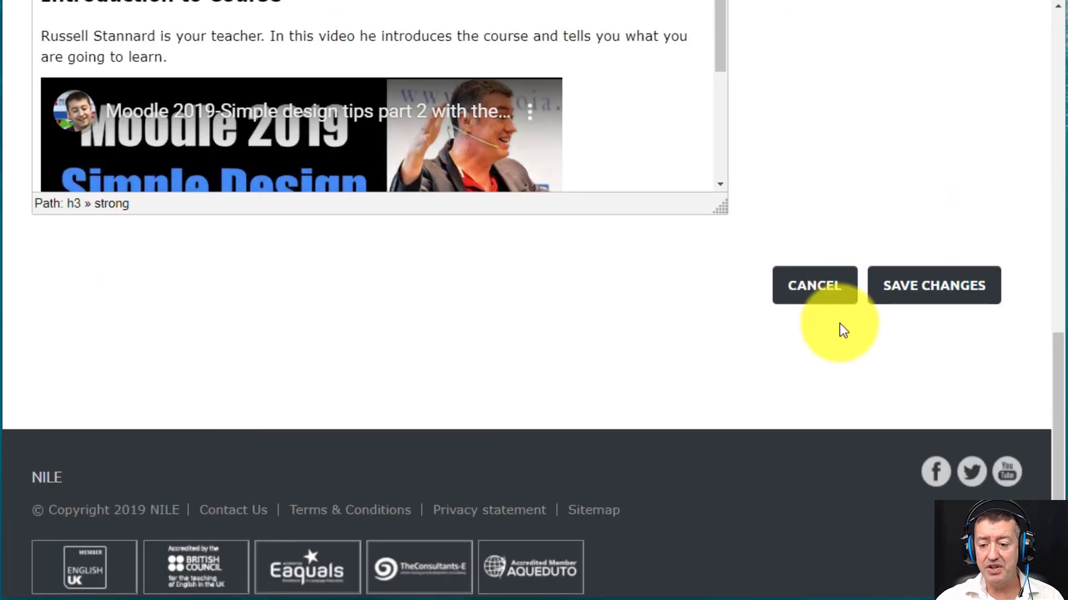
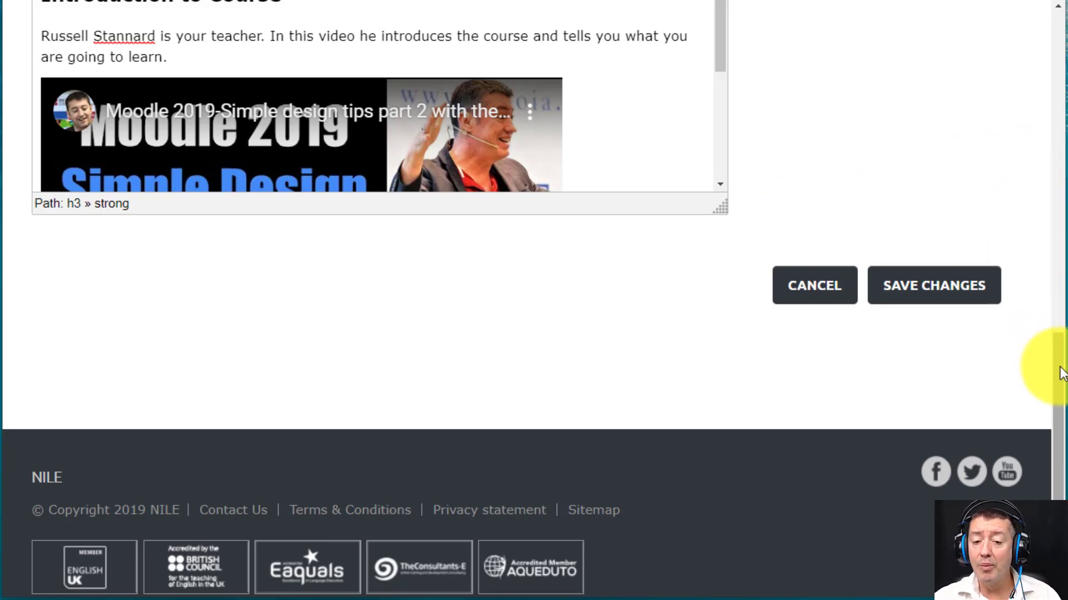
Step: Reopen the summary's HTML source and set the video's iframe width to 450
left_click_drag(1062, 373, 1063, 262)
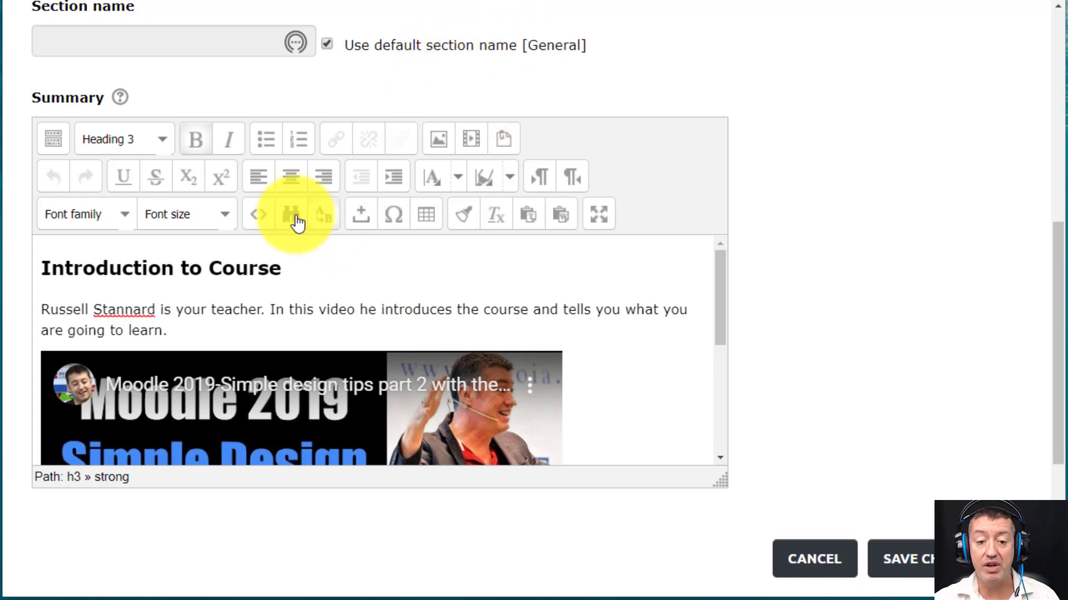
left_click(253, 223)
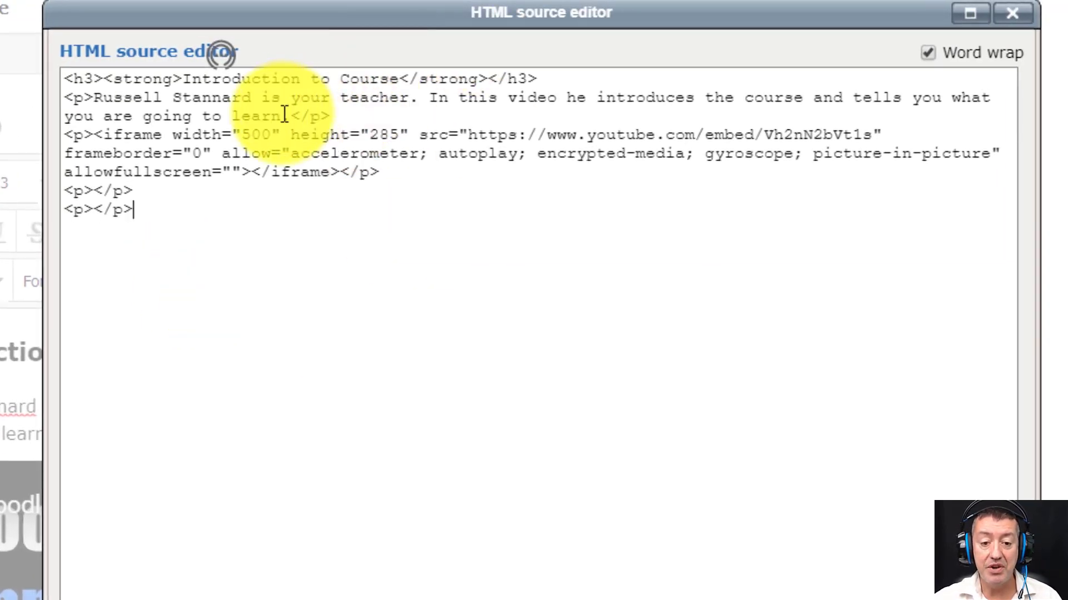
left_click(272, 129)
key("BackSpace")
key("BackSpace")
key("BackSpace")
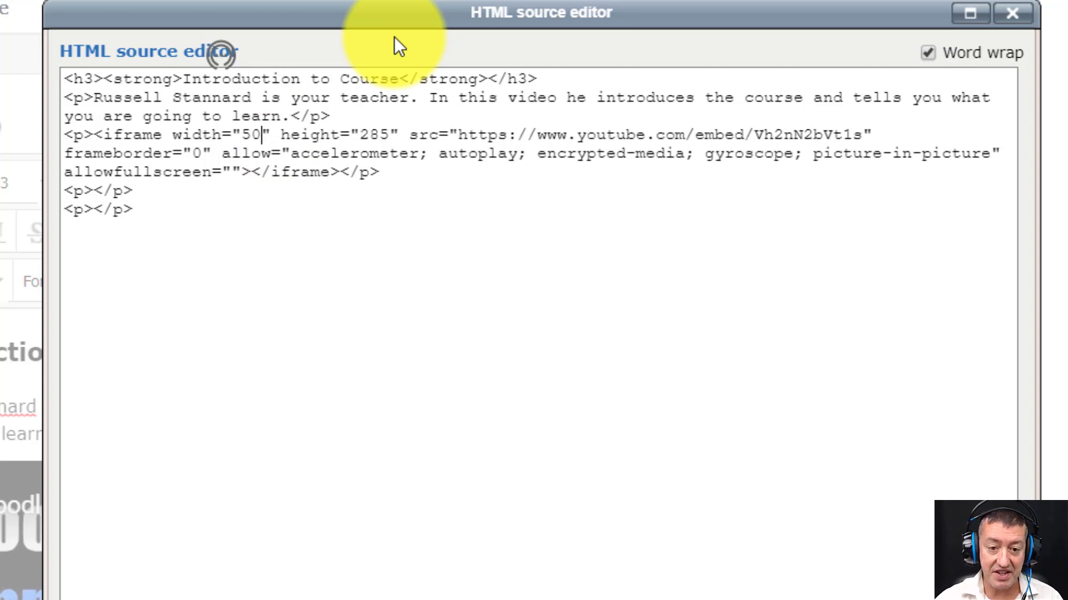
type("450")
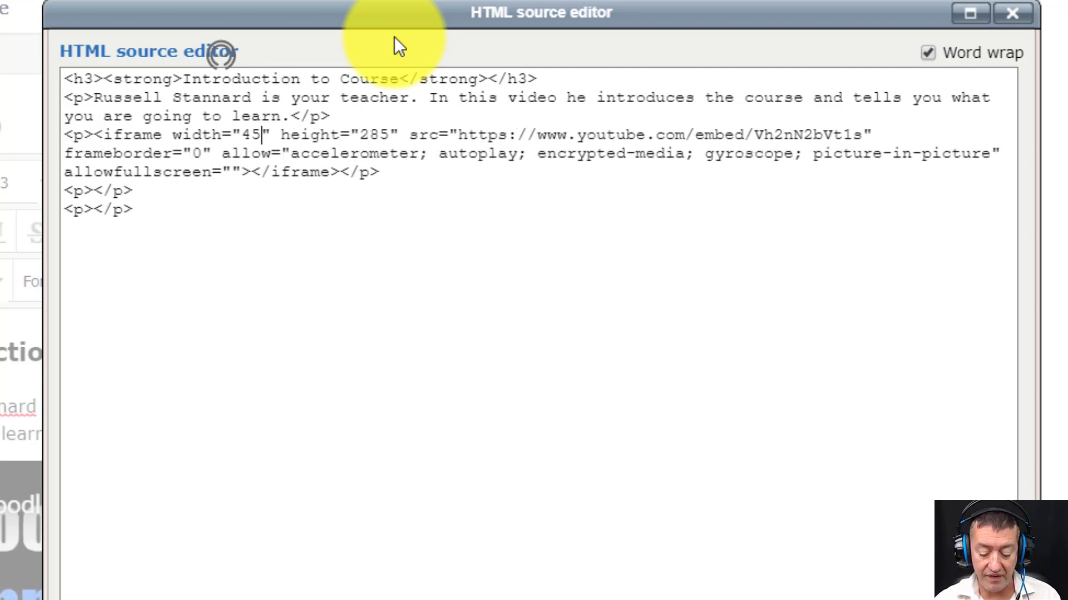
Step: Set the video's iframe height to 255, update the summary and save the General section's changes
left_click(399, 133)
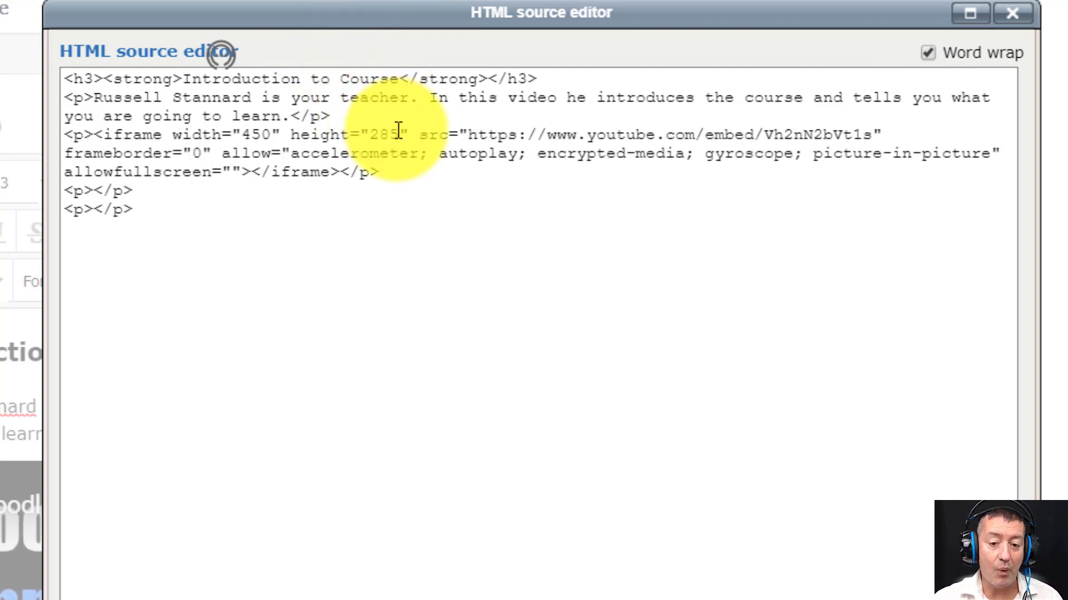
key("BackSpace")
key("BackSpace")
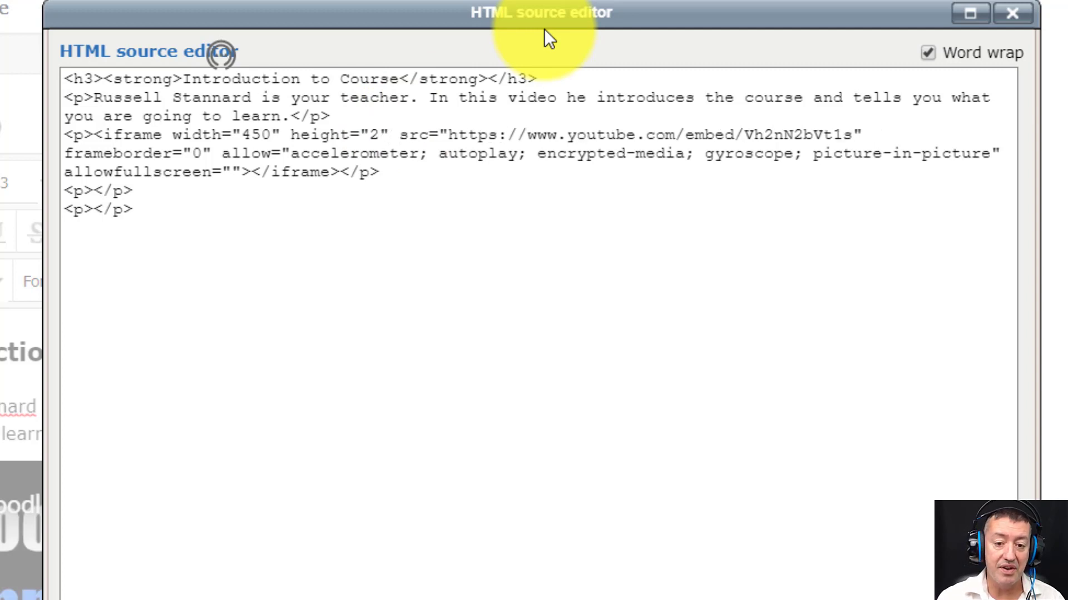
type("55")
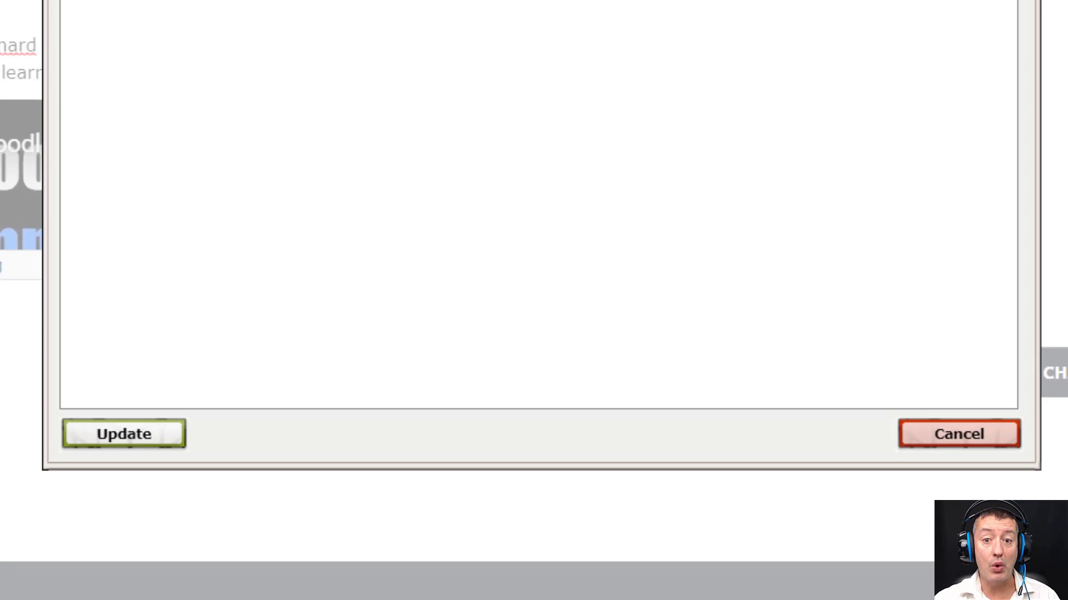
left_click(143, 436)
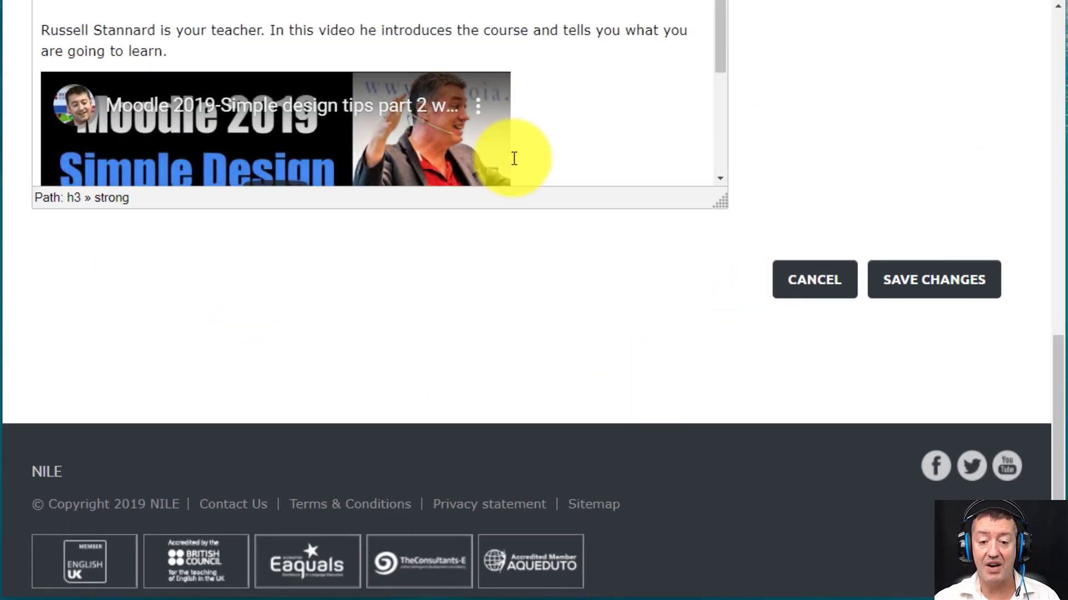
left_click(939, 289)
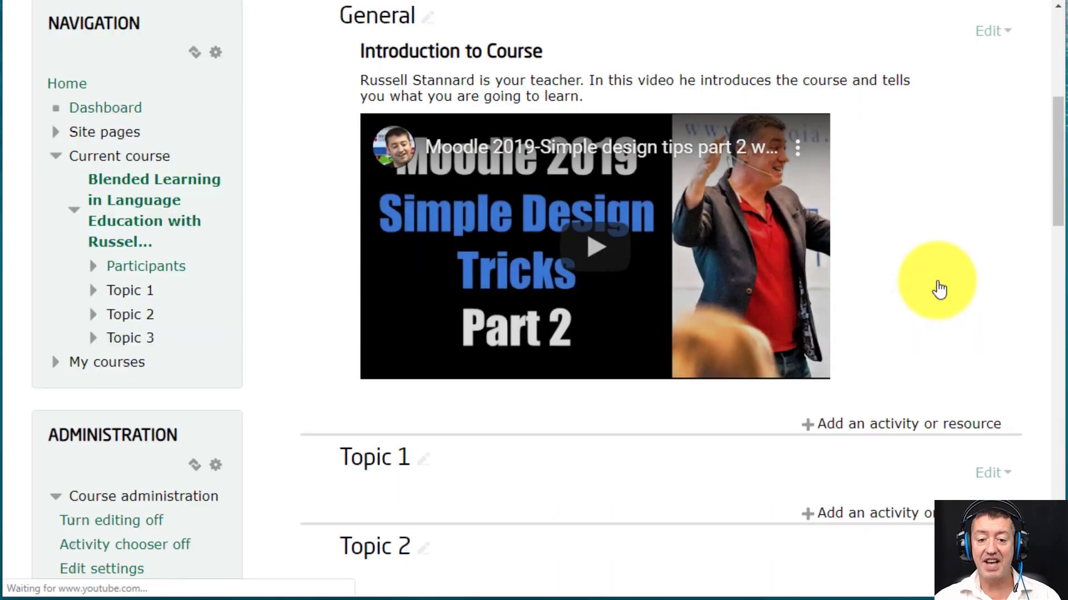
Step: Start adding a URL resource to the General section below the embedded video
left_click_drag(1058, 172, 1060, 146)
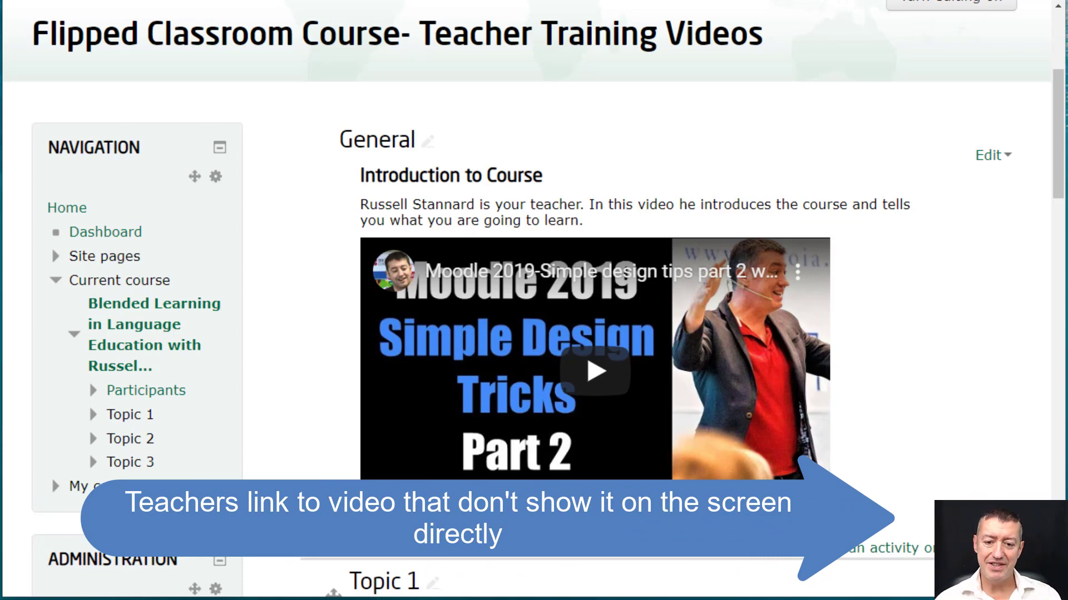
left_click_drag(1061, 153, 1063, 203)
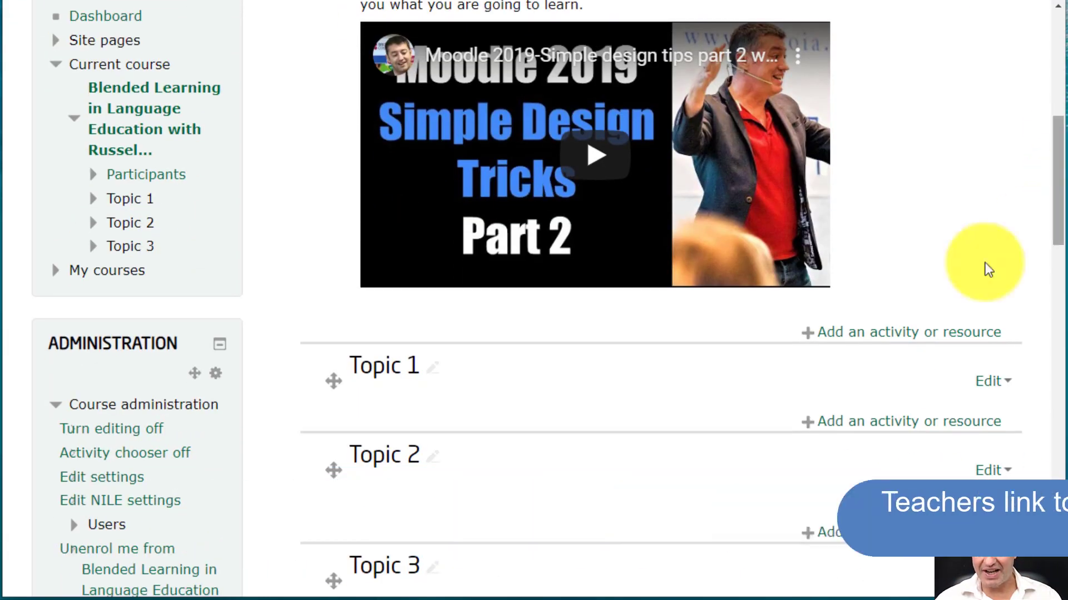
left_click(890, 336)
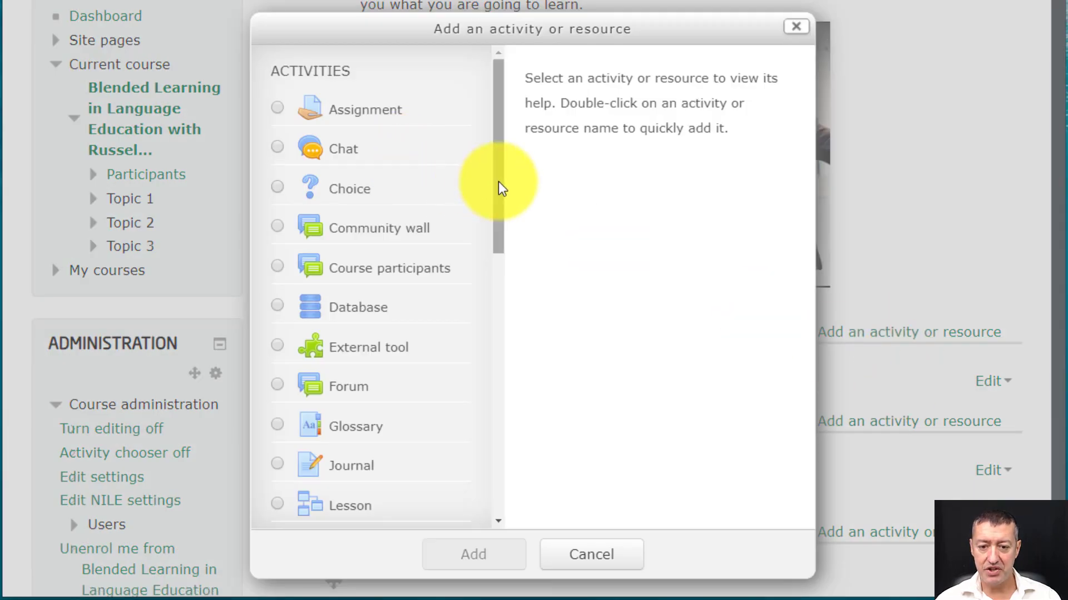
left_click_drag(500, 183, 520, 483)
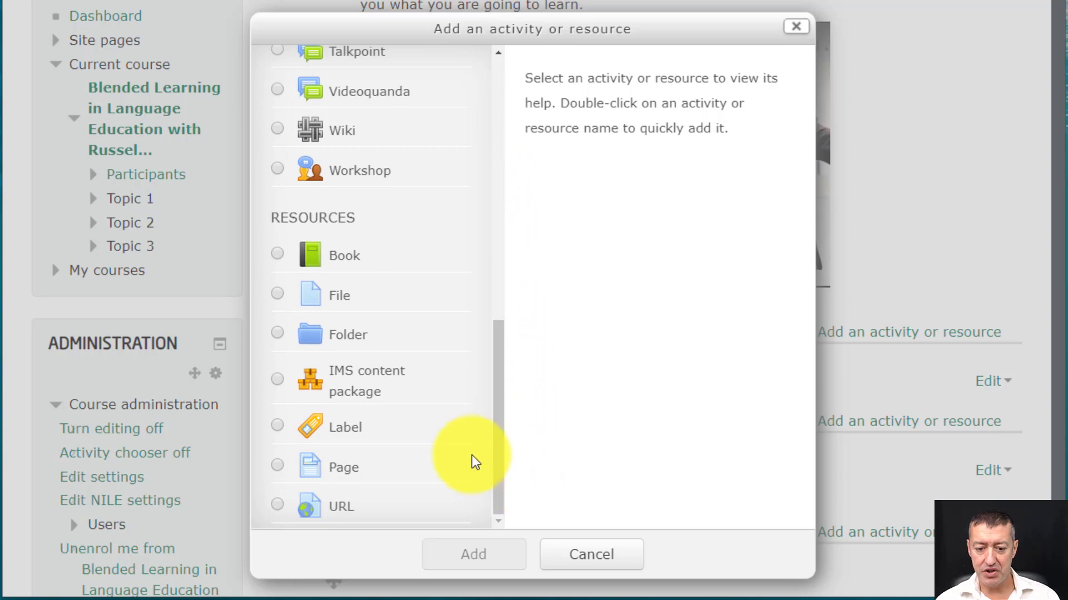
left_click(277, 506)
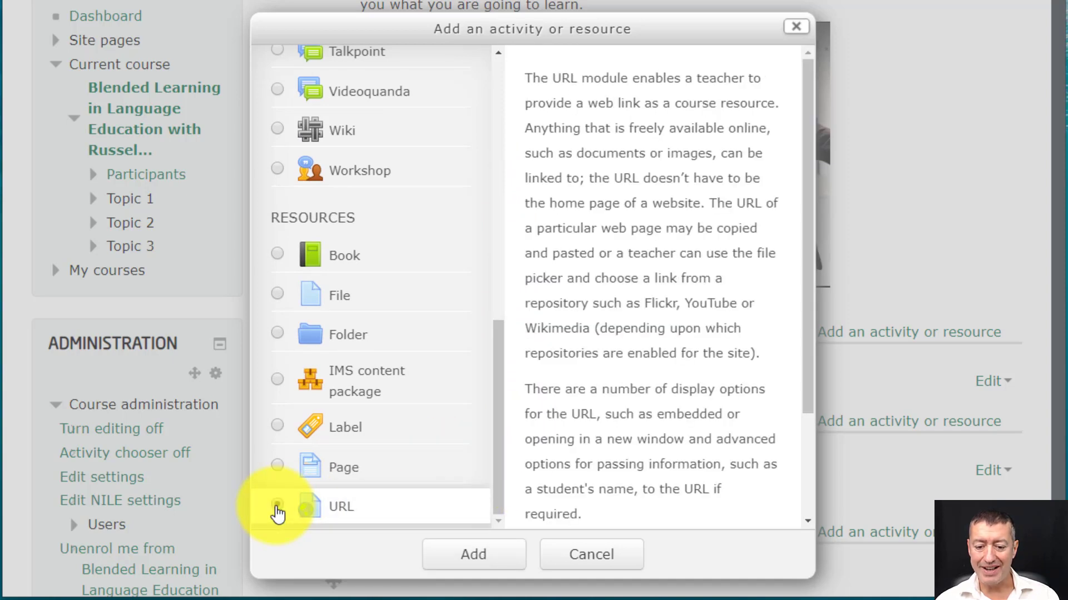
left_click(472, 557)
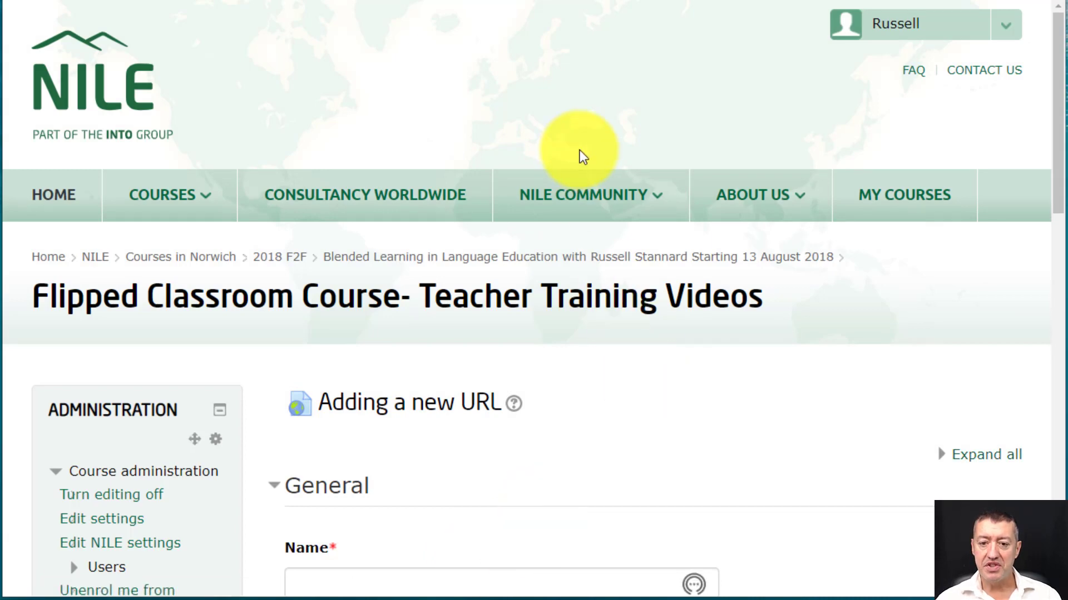
Step: Name the new URL resource "Video introduction"
left_click_drag(1055, 136, 453, 249)
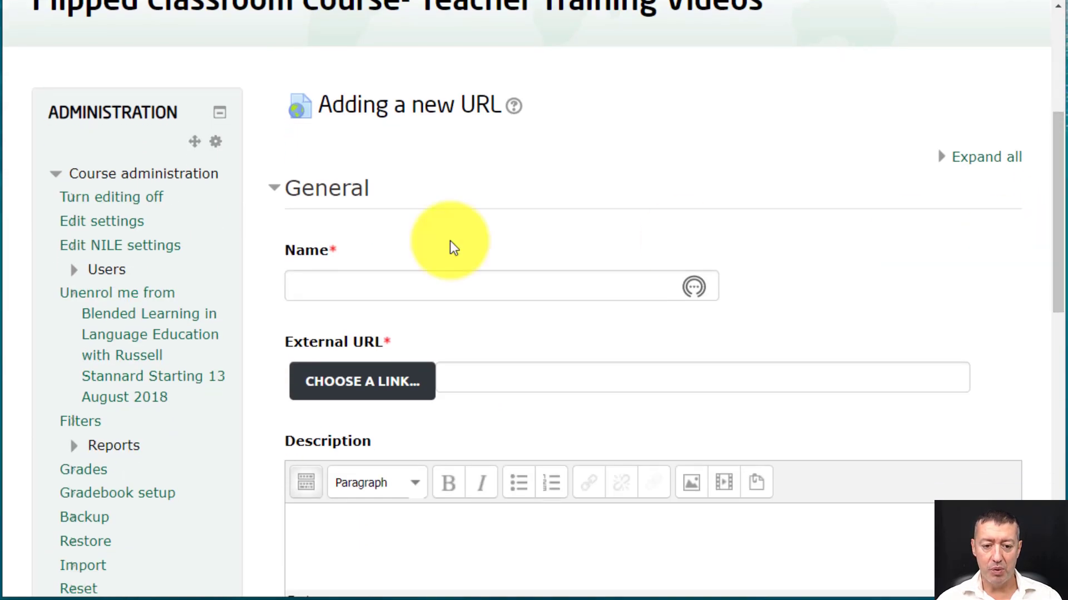
left_click(384, 287)
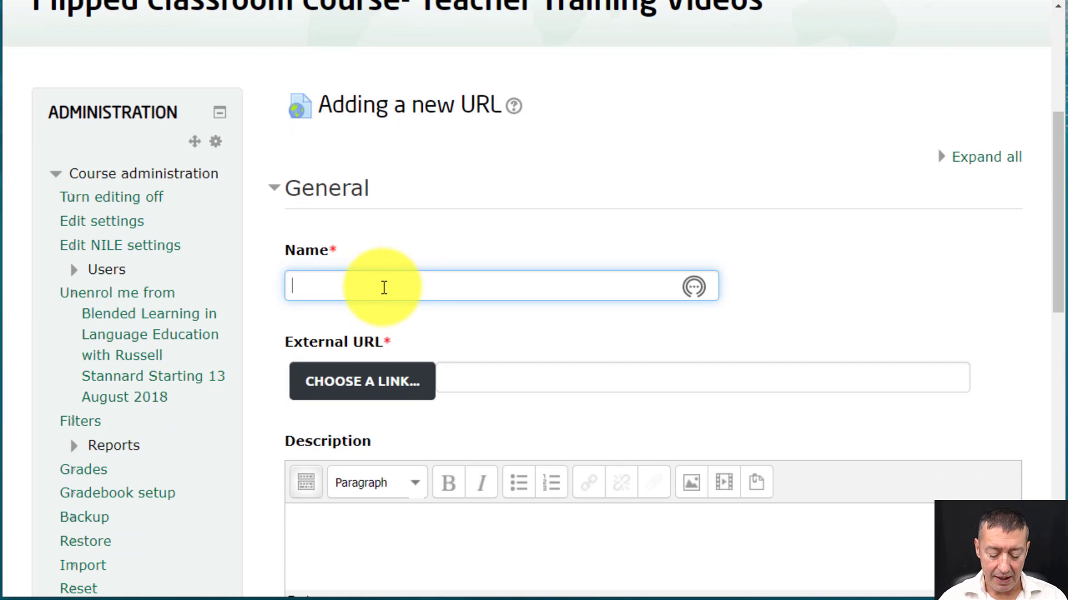
type("Video")
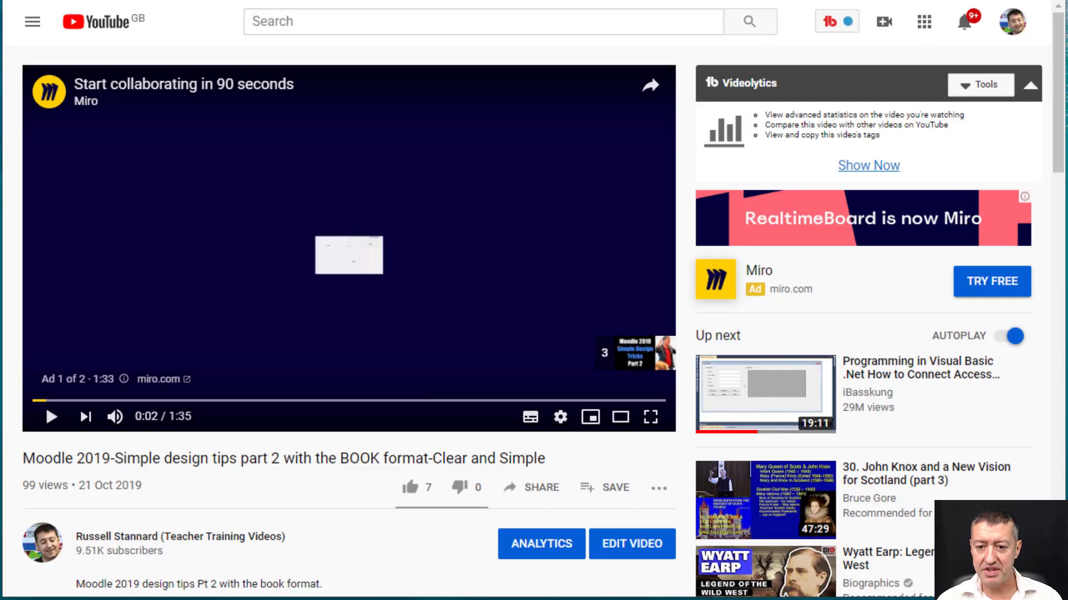
Step: Switch to YouTube and copy the share link of the "Moodle 2019-Simple design tips part 2" video
left_click(539, 280)
left_click(587, 490)
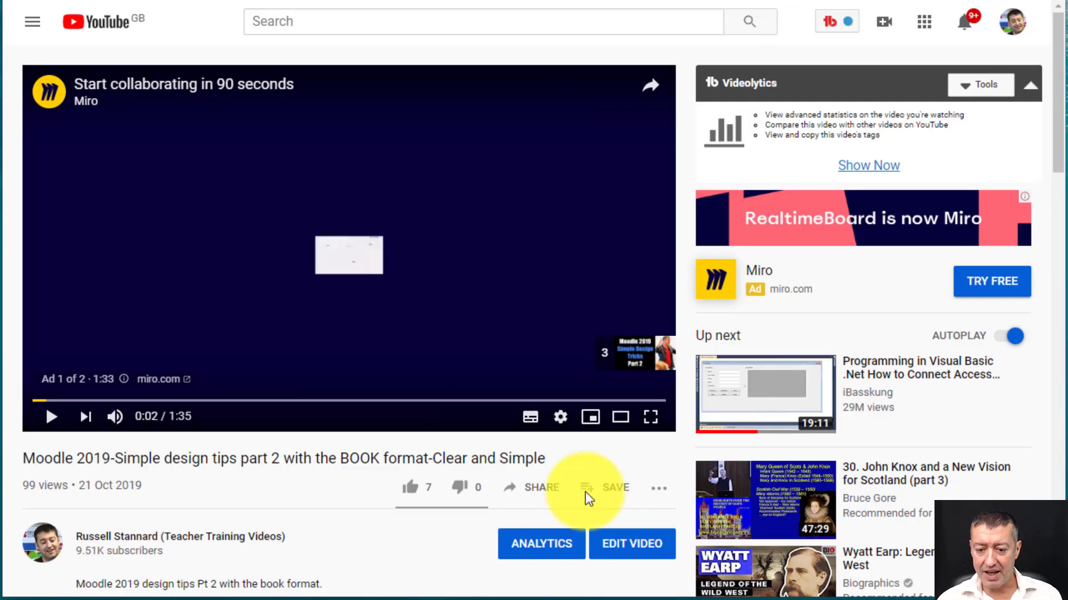
left_click(534, 487)
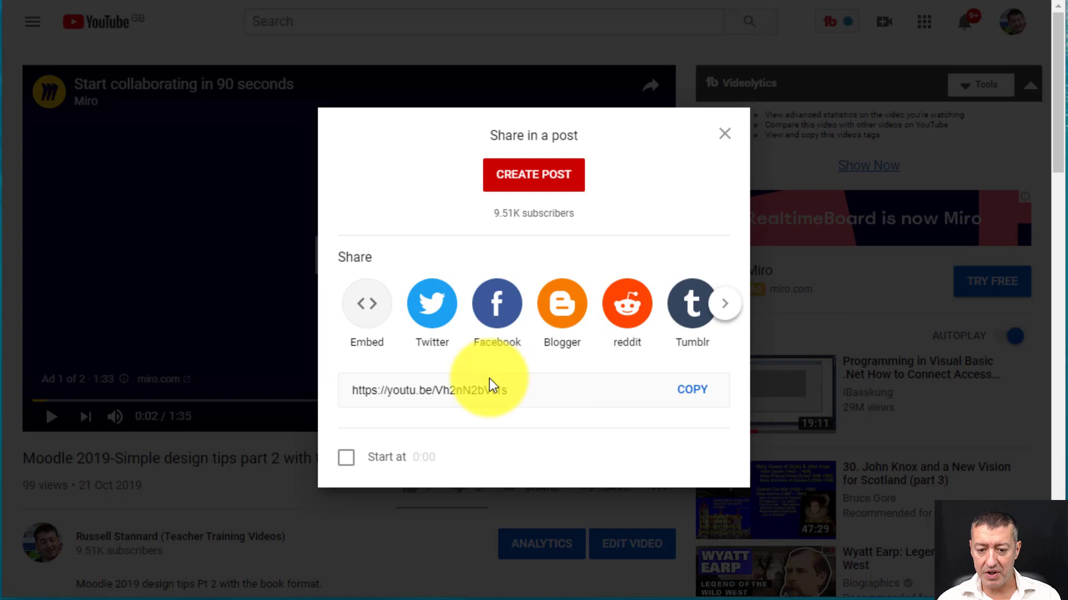
left_click(698, 398)
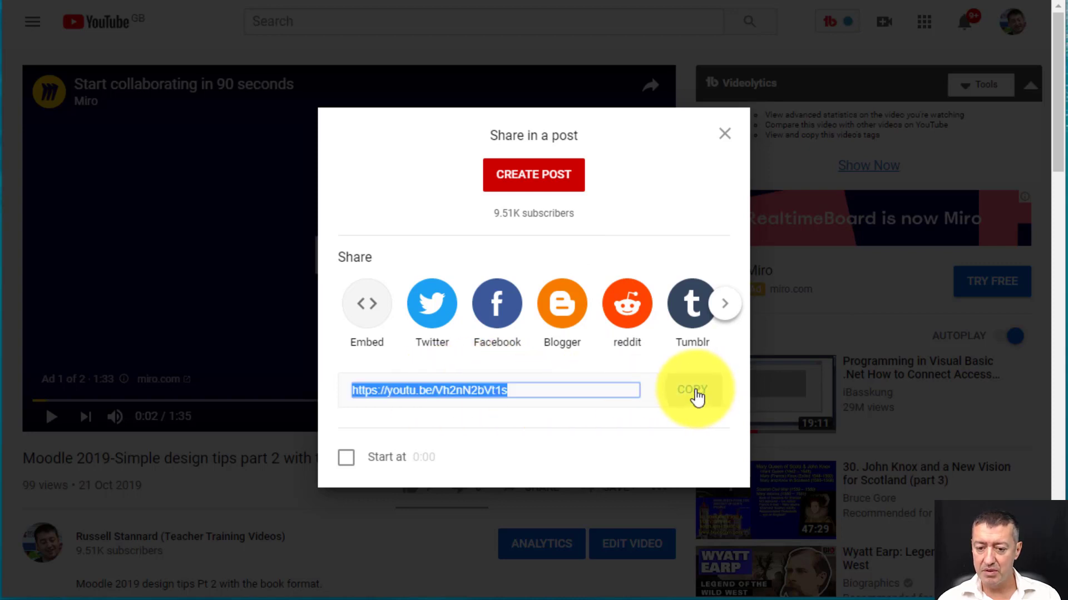
left_click(714, 71)
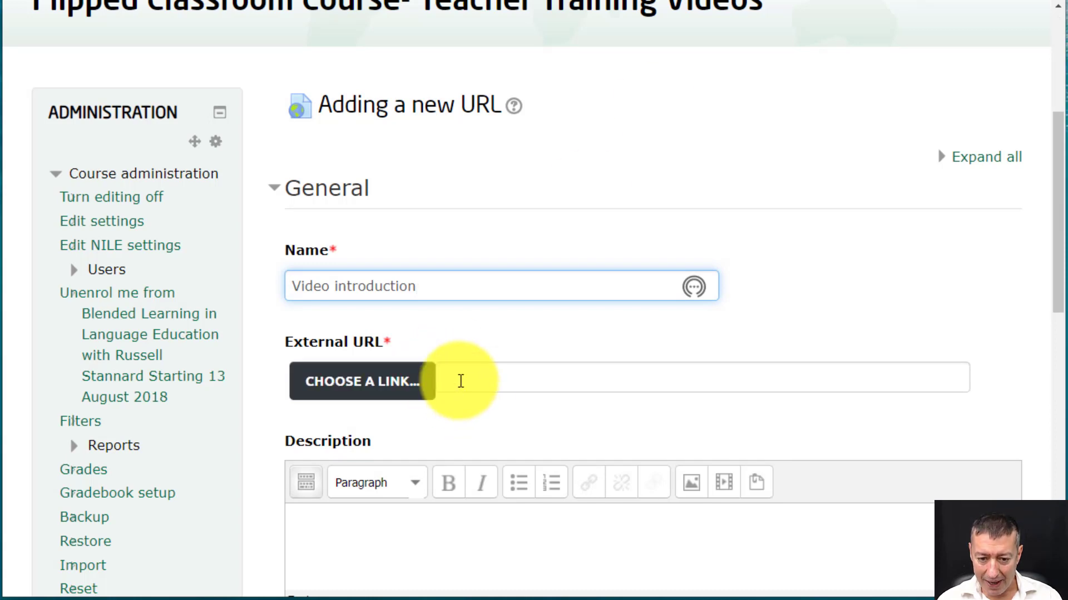
Step: In Moodle, paste the copied YouTube link as the resource's external URL, then save and display it
left_click(464, 378)
key("ctrl+v")
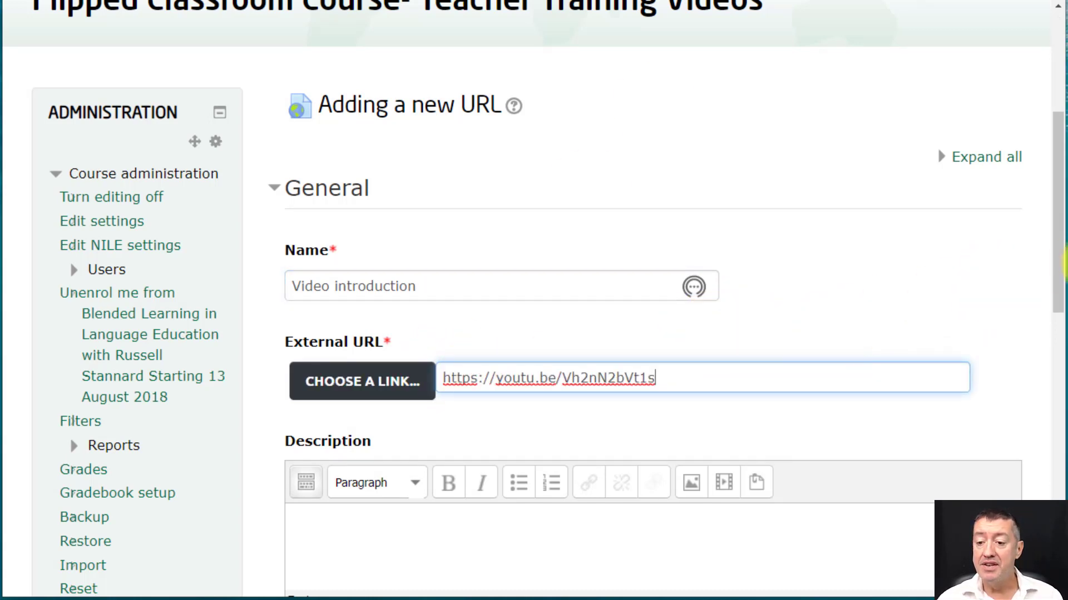
left_click_drag(1063, 260, 1061, 483)
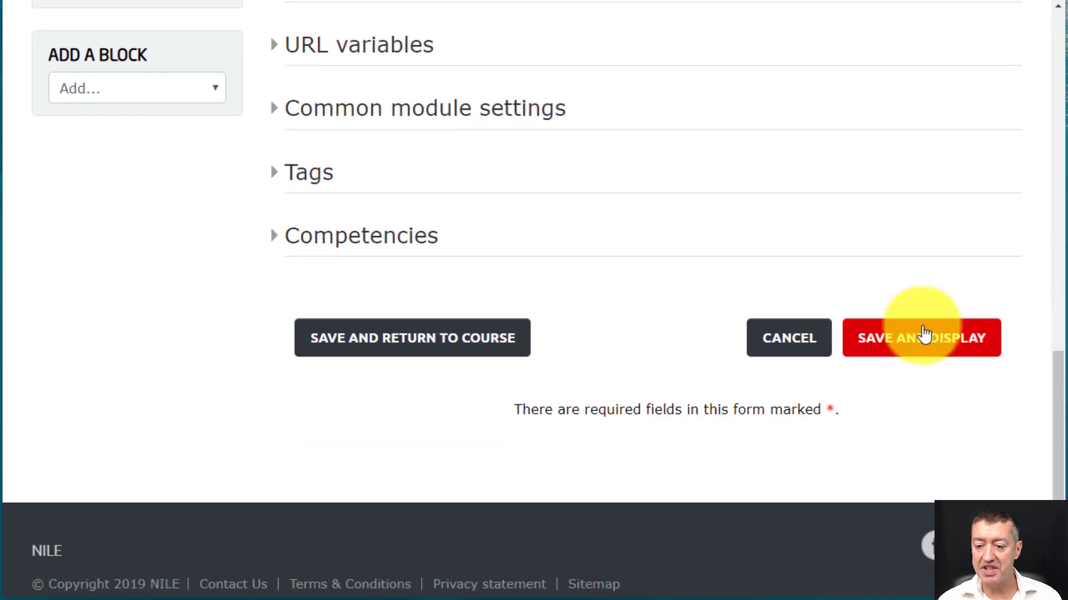
left_click(917, 344)
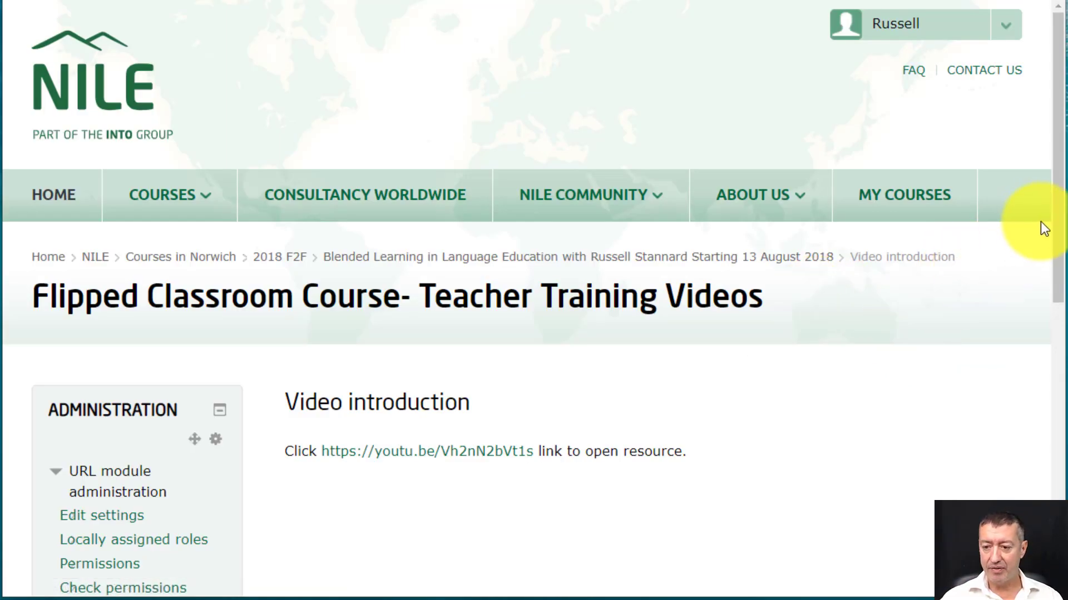
Step: Return to the course page and check the Video introduction link below the embedded video in the General section
left_click_drag(1056, 231, 1055, 276)
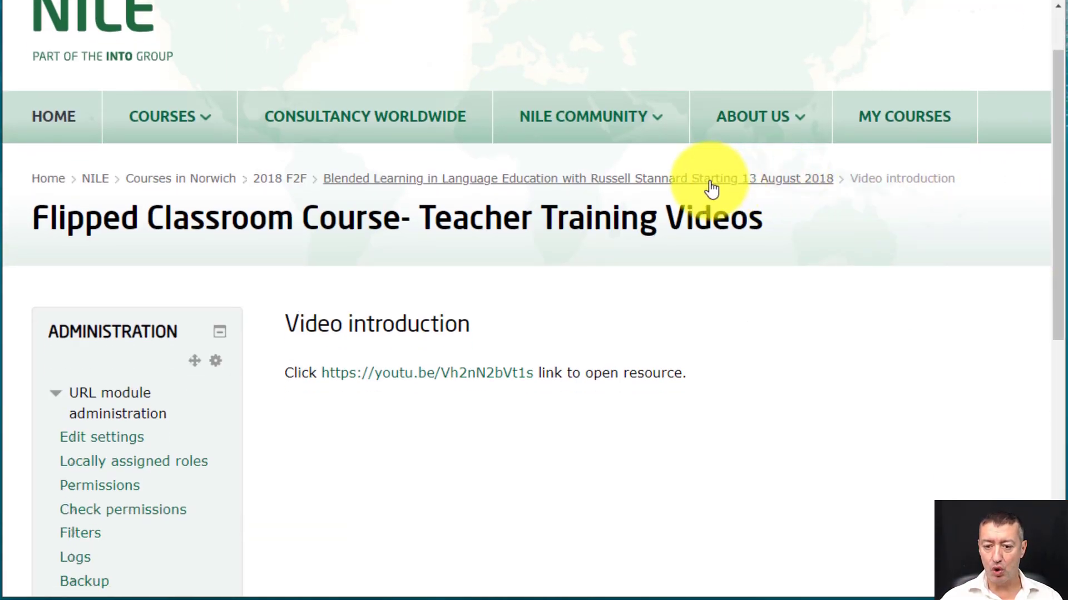
left_click(682, 184)
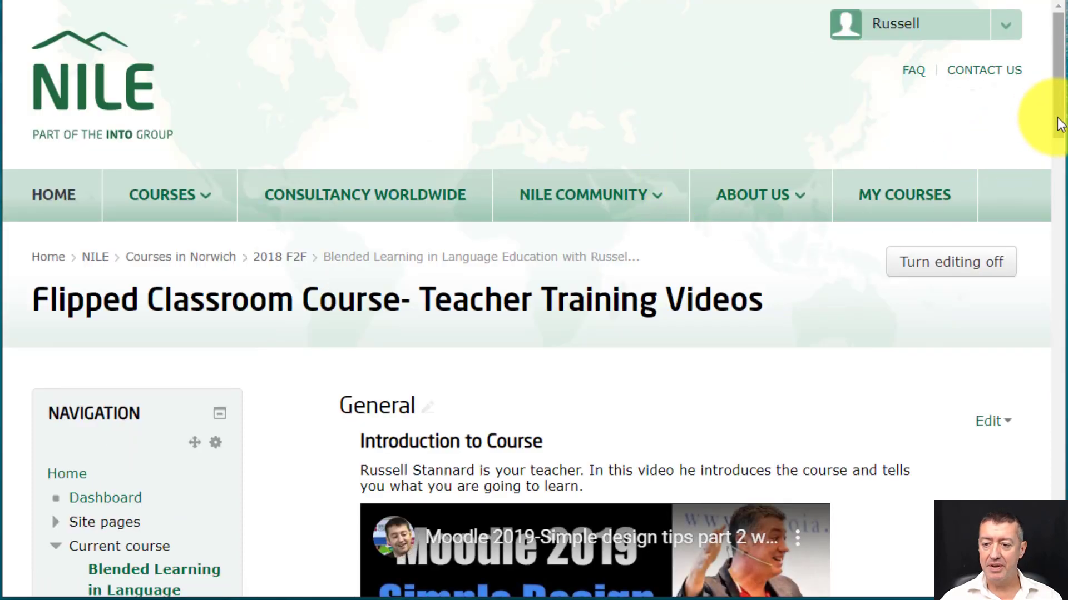
scroll(1060, 123, "down", 3)
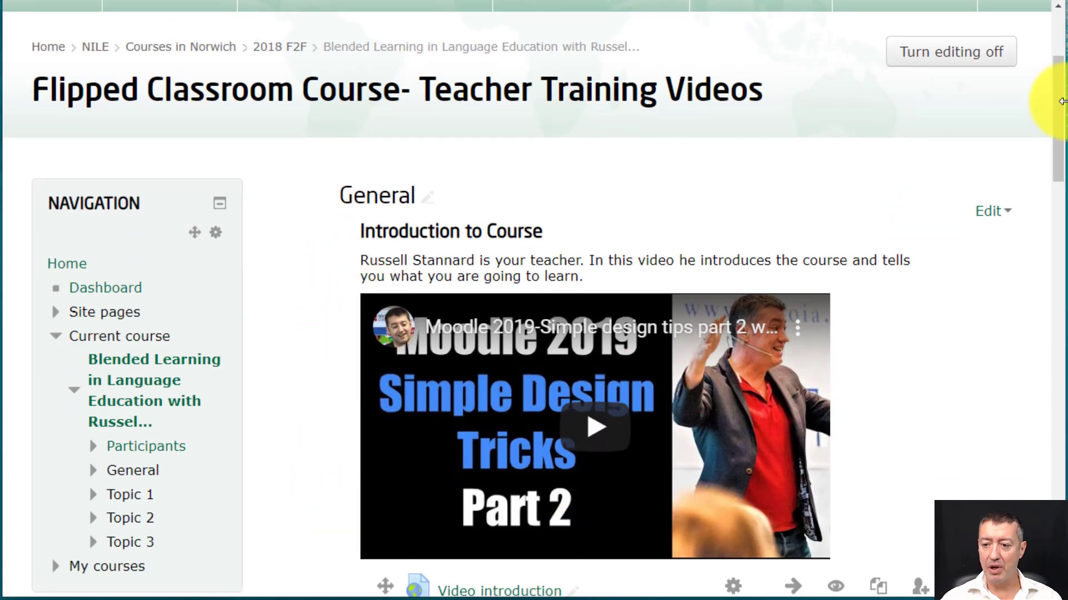
left_click_drag(1062, 108, 1043, 171)
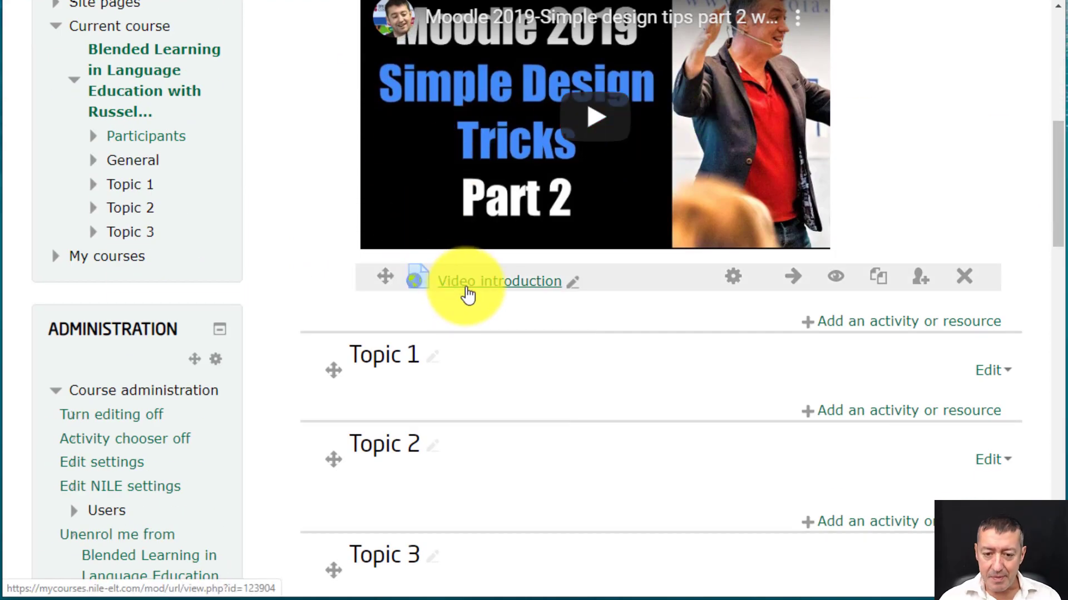
Step: Delete the Video introduction URL resource from the General section and confirm the deletion
left_click(502, 291)
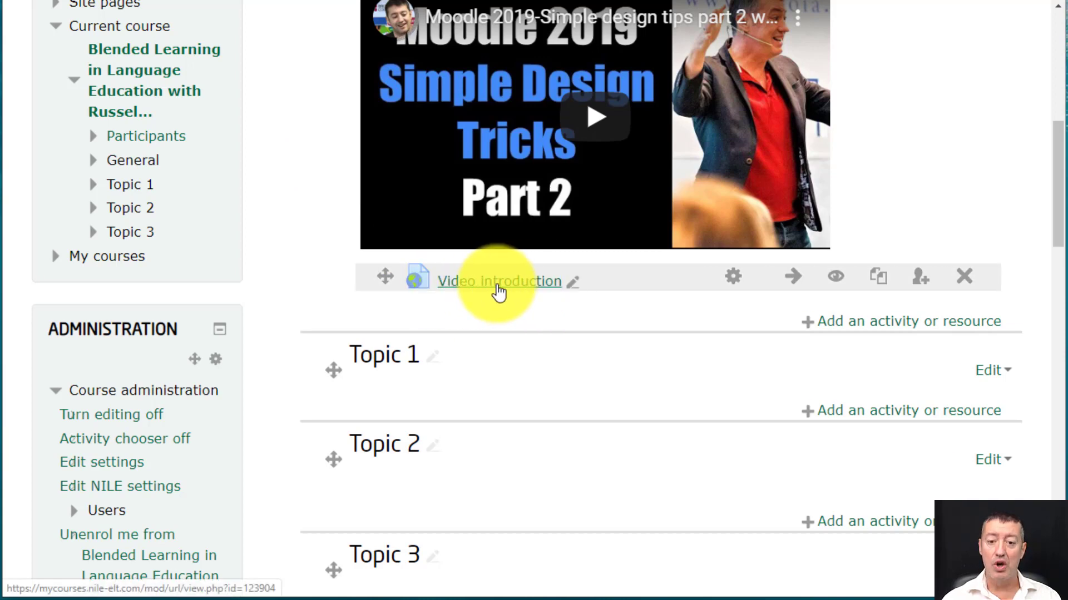
scroll(1042, 148, "up", 3)
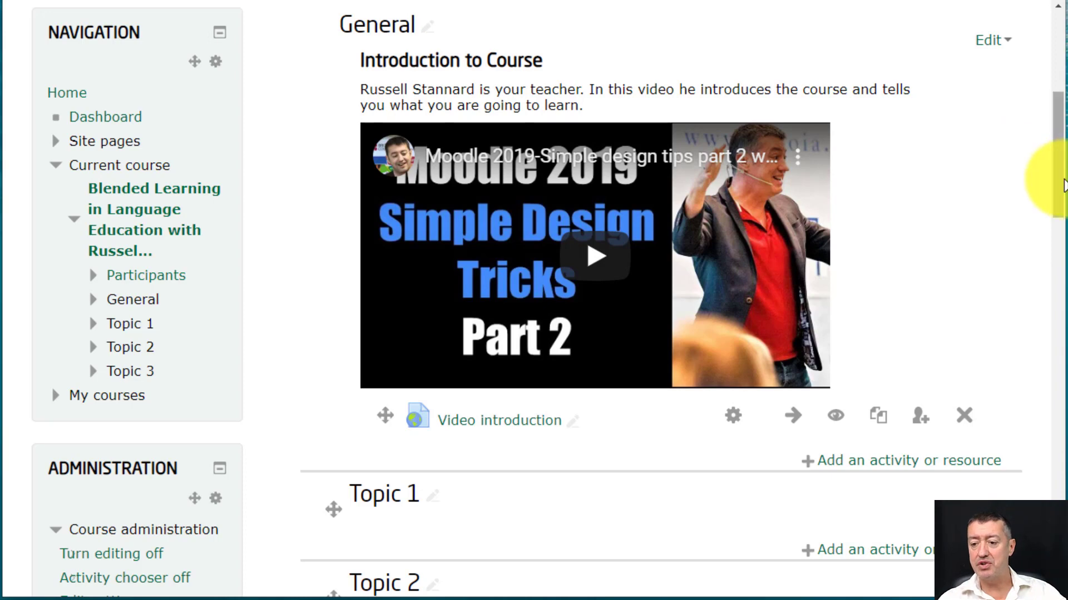
left_click_drag(1058, 179, 1063, 158)
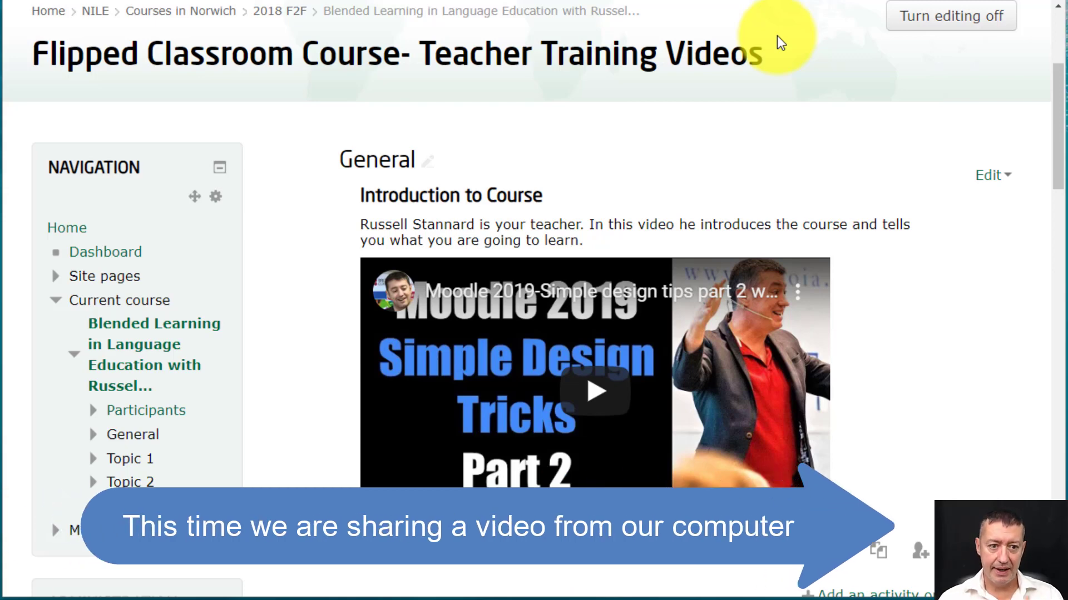
scroll(1036, 167, "down", 3)
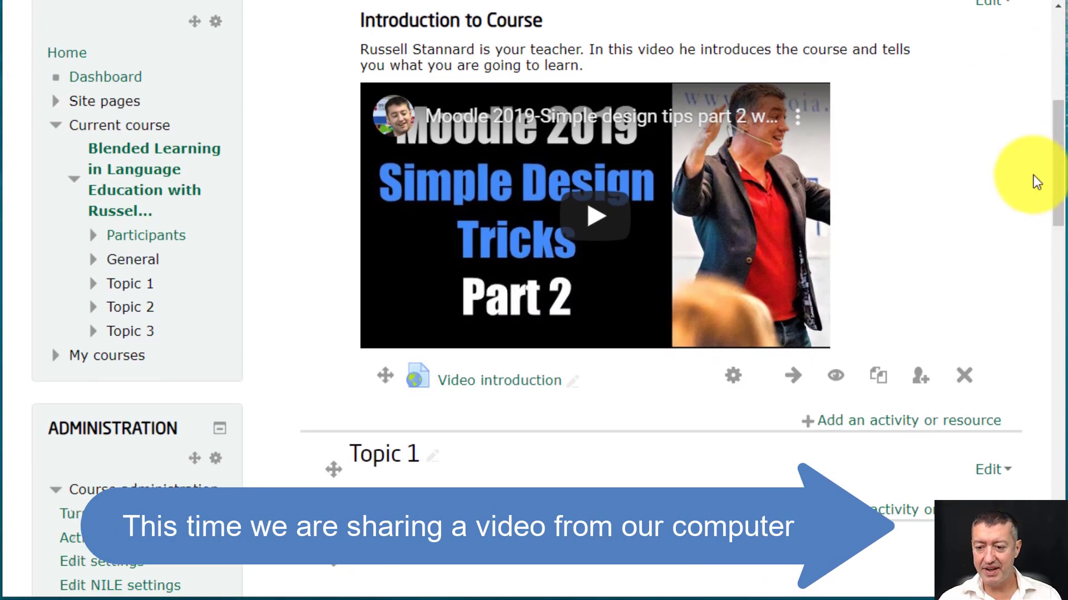
left_click(964, 375)
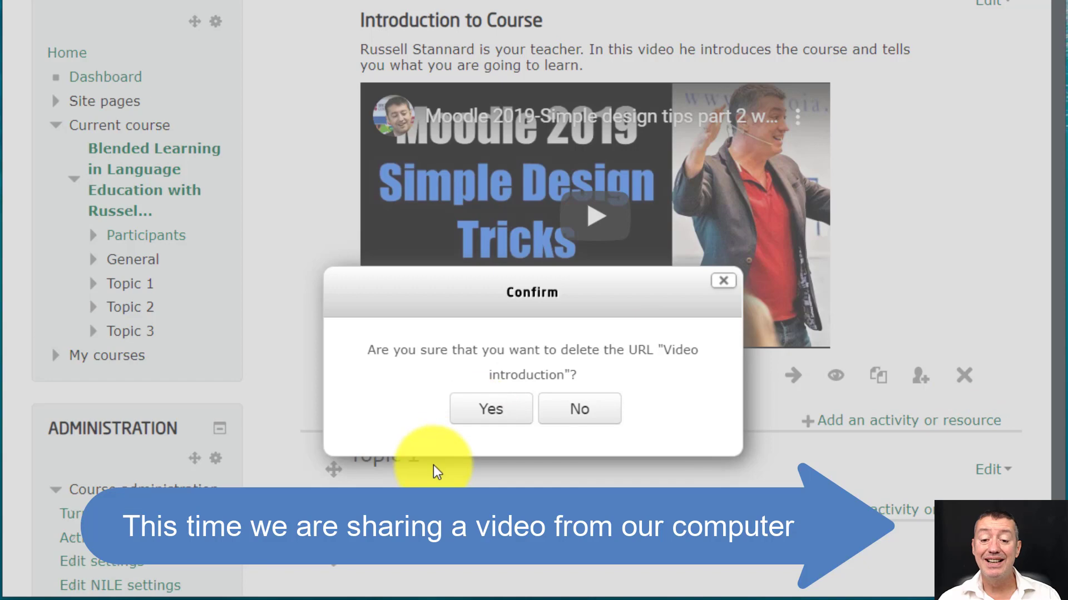
left_click(490, 409)
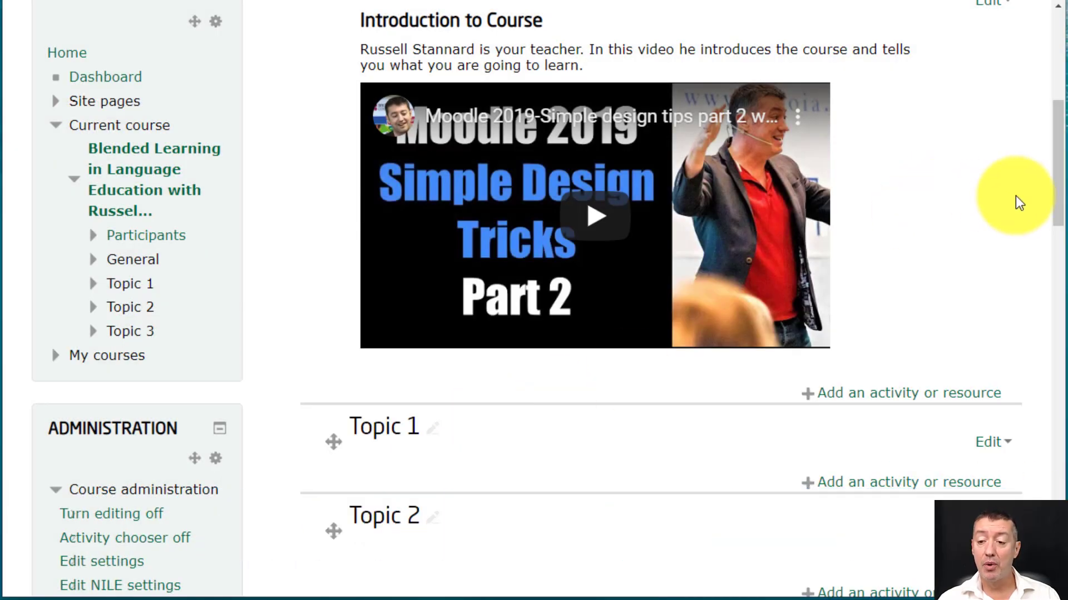
Step: Open the General section's summary for editing
left_click_drag(1053, 210, 1049, 161)
left_click(989, 121)
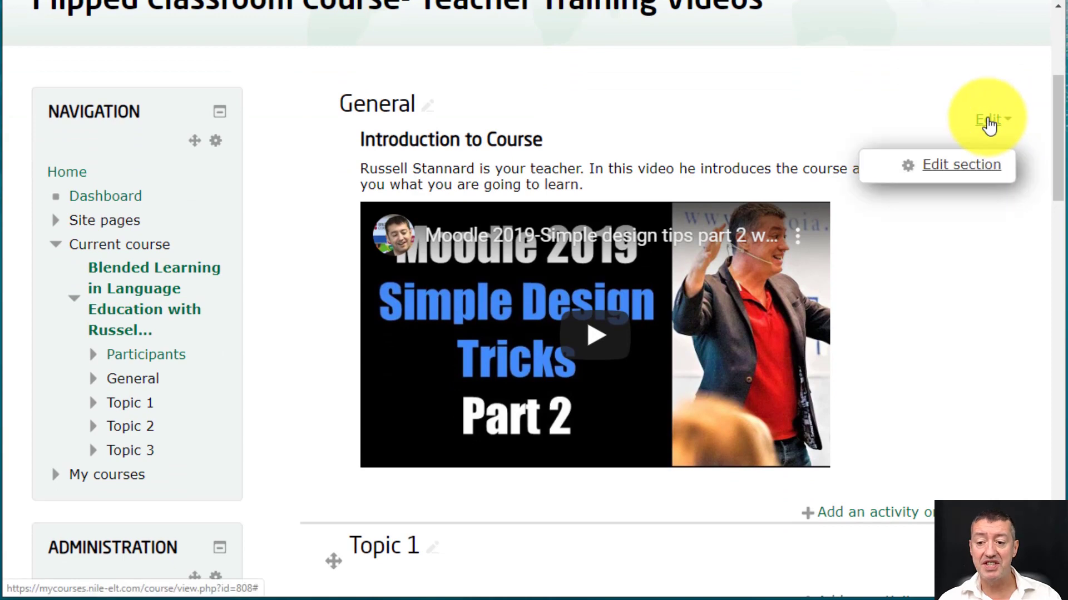
left_click(989, 165)
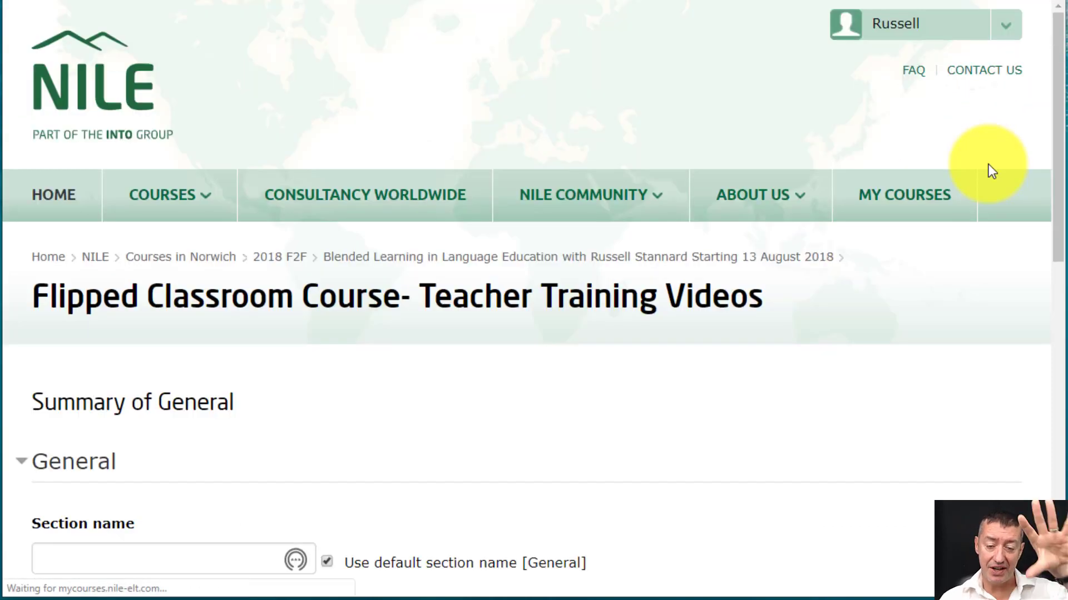
left_click_drag(1056, 76, 1058, 314)
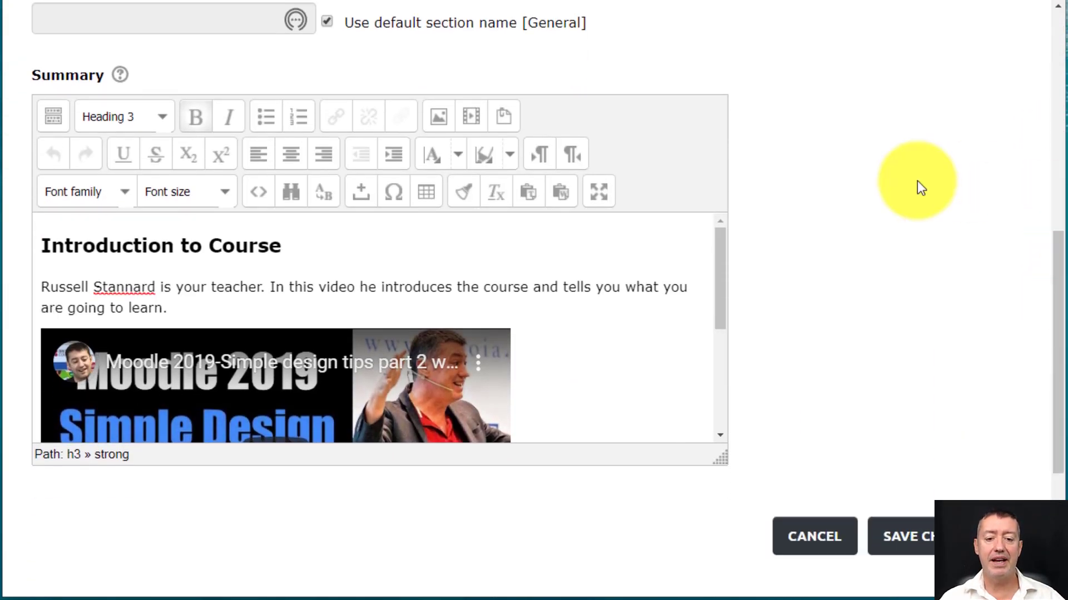
Step: Remove the YouTube iframe code and the trailing empty paragraphs from the summary's HTML source, then update it
left_click(258, 192)
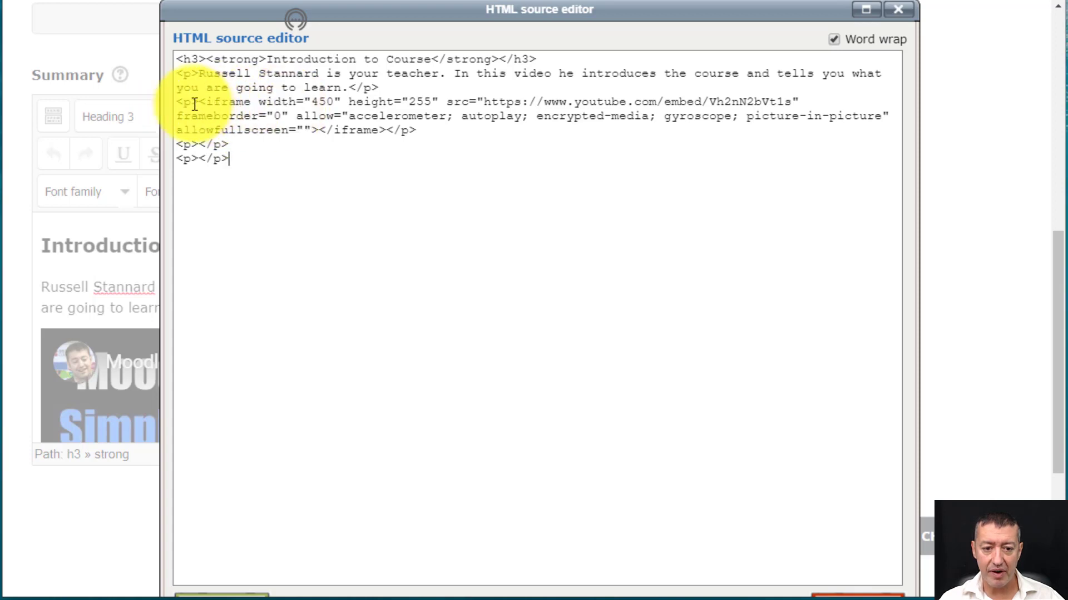
left_click_drag(176, 103, 243, 166)
key("Delete")
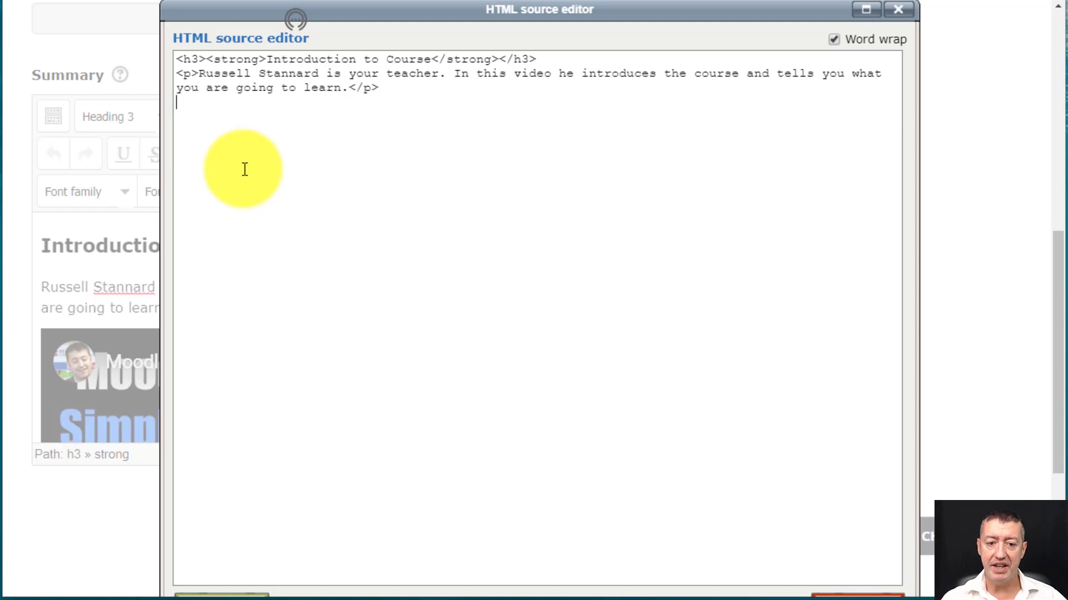
scroll(1059, 333, "down", 2)
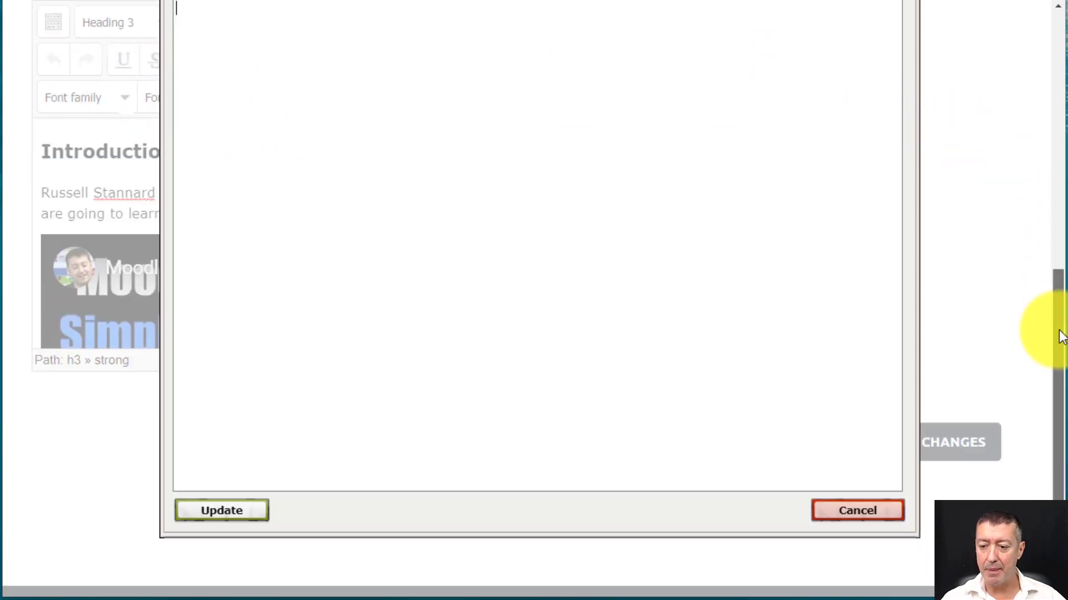
scroll(1059, 337, "down", 3)
left_click(218, 361)
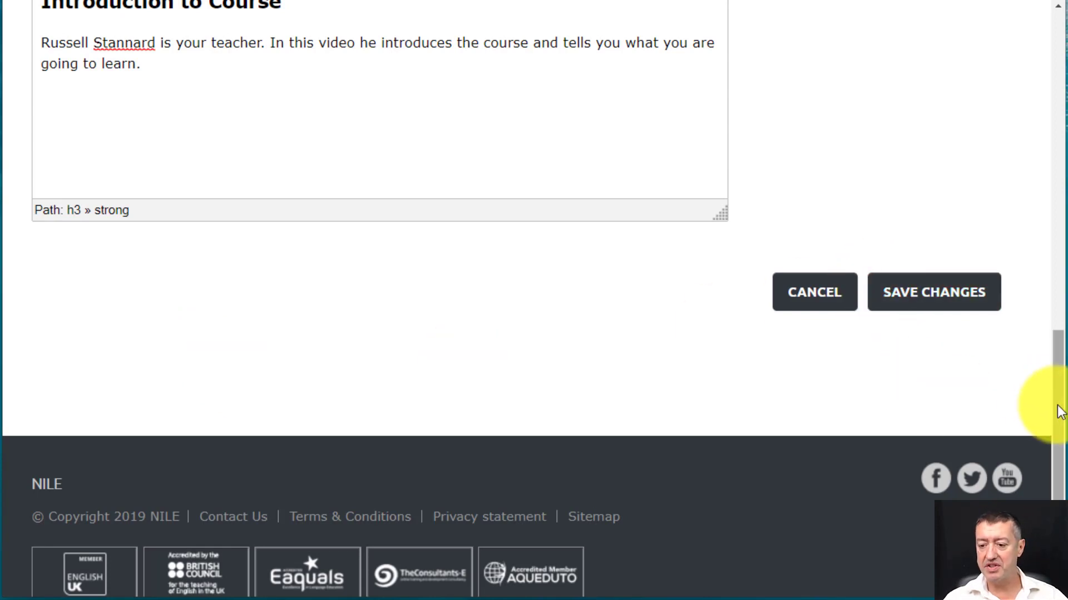
Step: Upload FacebookVersion.mp4 from the computer as Moodle media for the General summary
left_click_drag(1058, 409, 1057, 313)
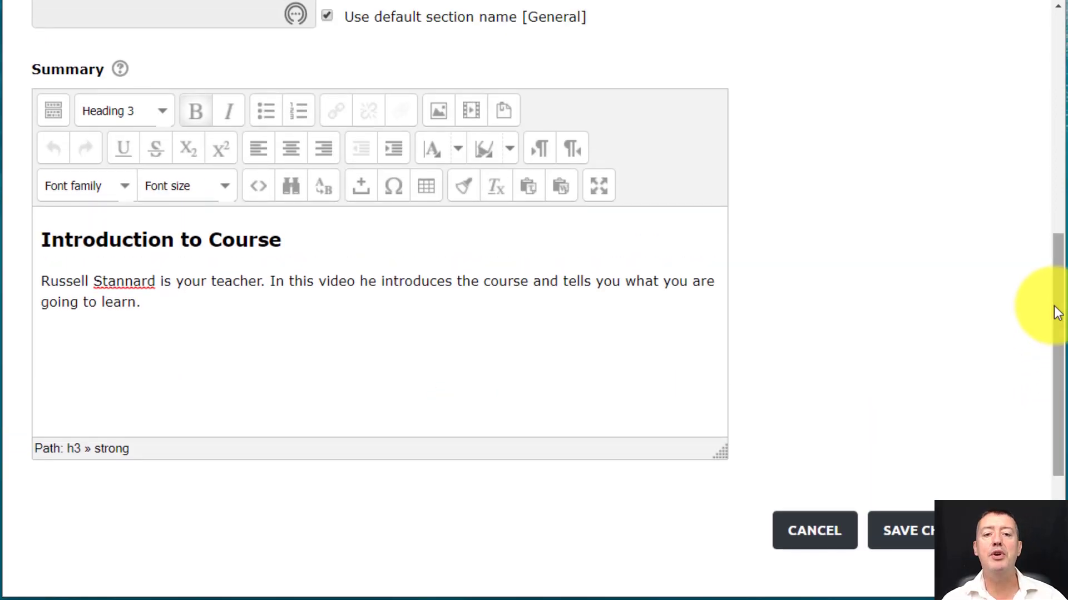
left_click(472, 116)
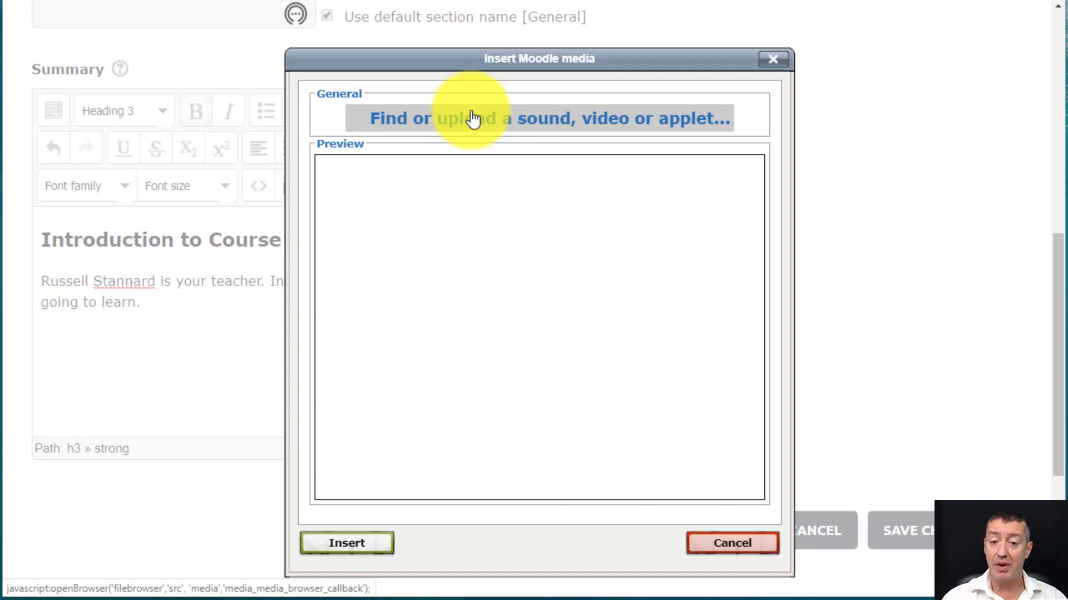
left_click(491, 123)
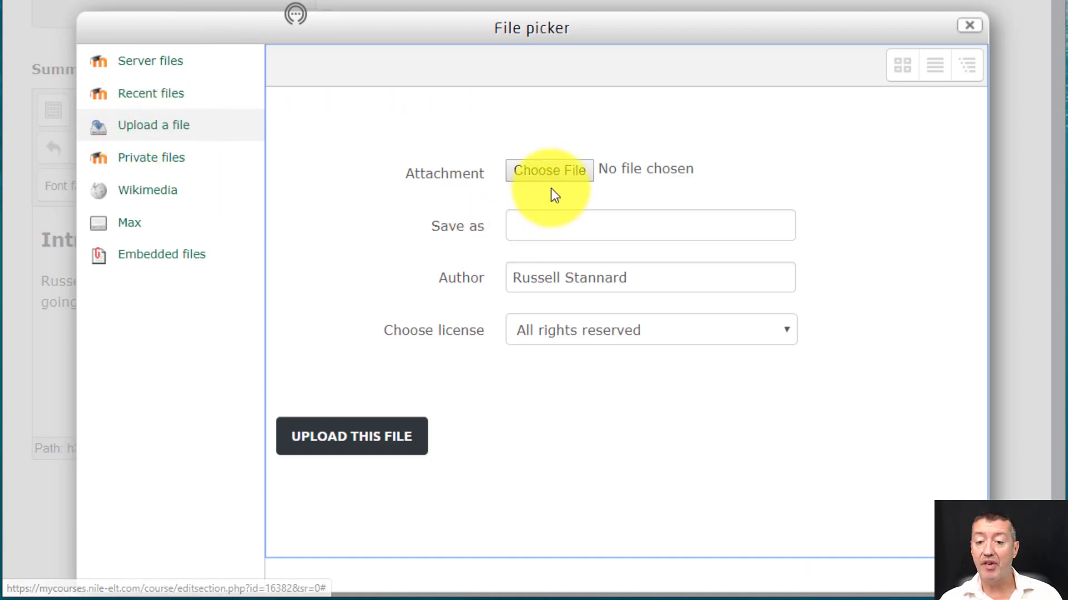
left_click(546, 173)
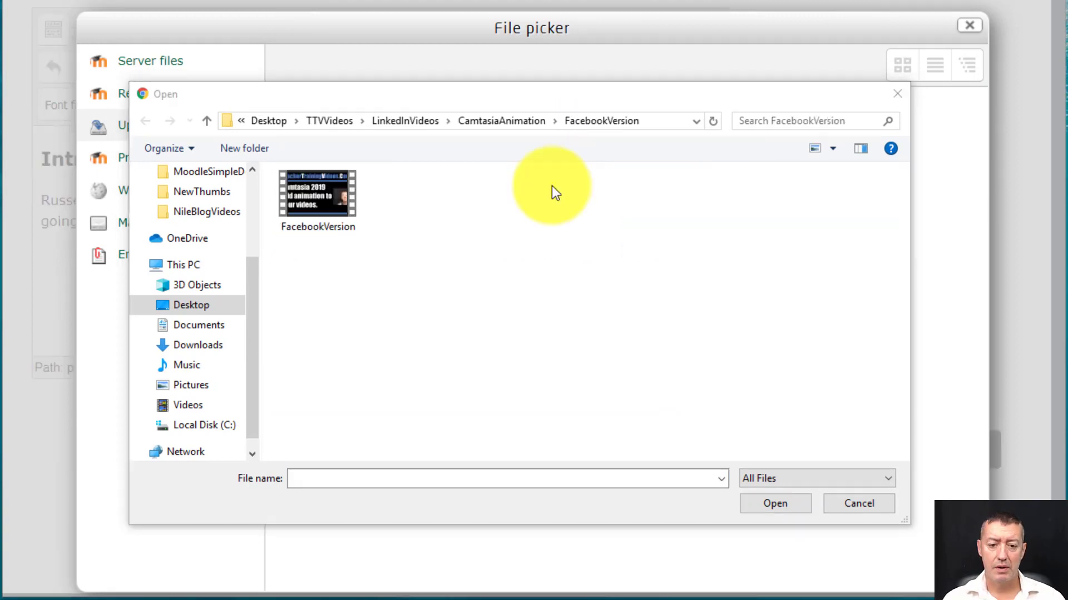
left_click(316, 202)
left_click(750, 506)
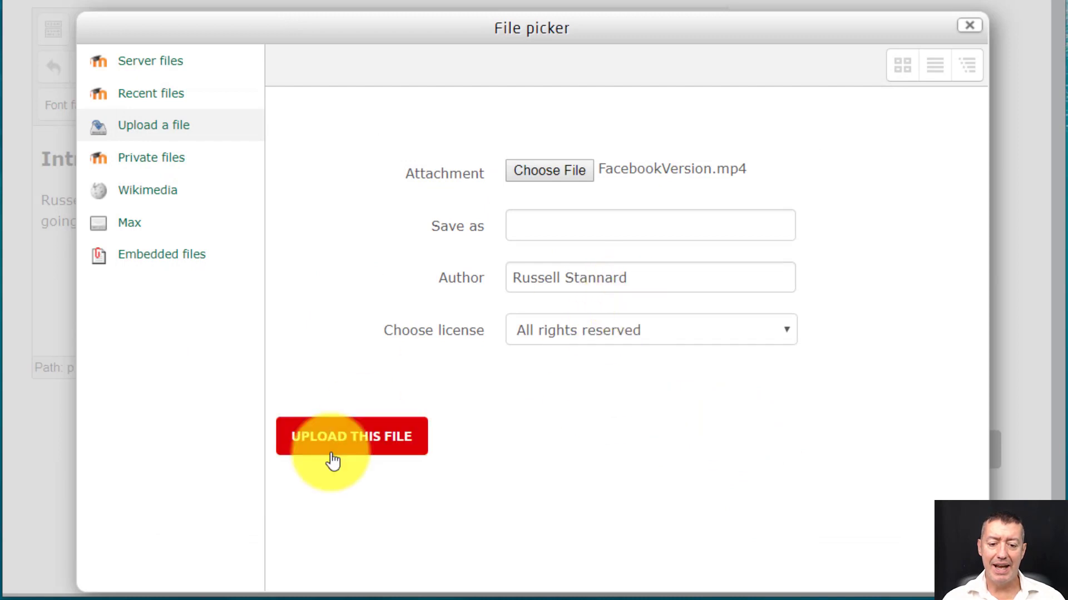
left_click(371, 442)
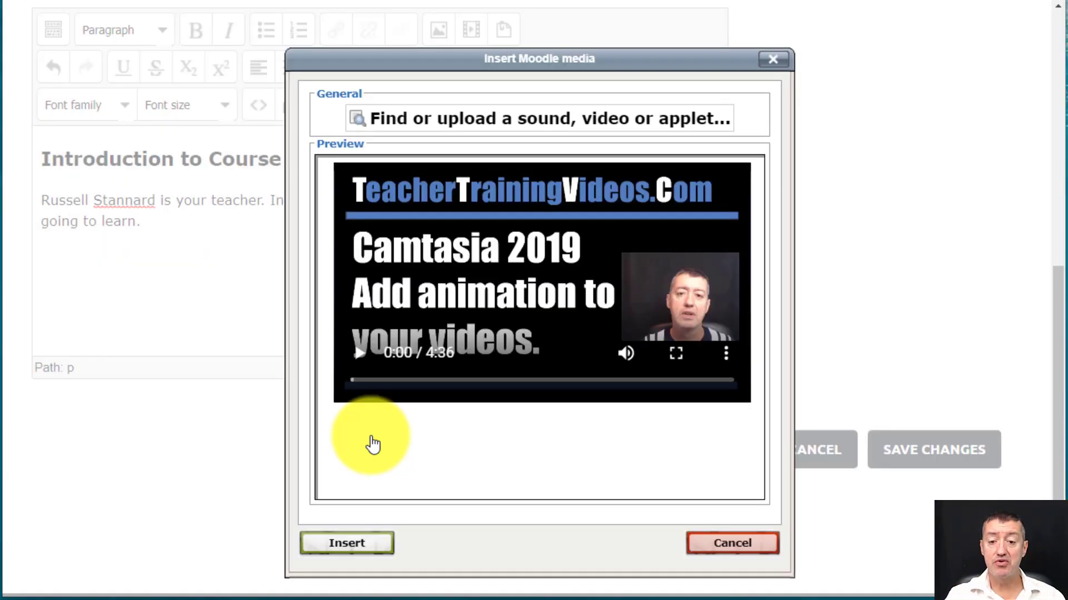
Step: Insert the uploaded video below the introduction text, save the section changes and play the video on the course page
left_click(352, 550)
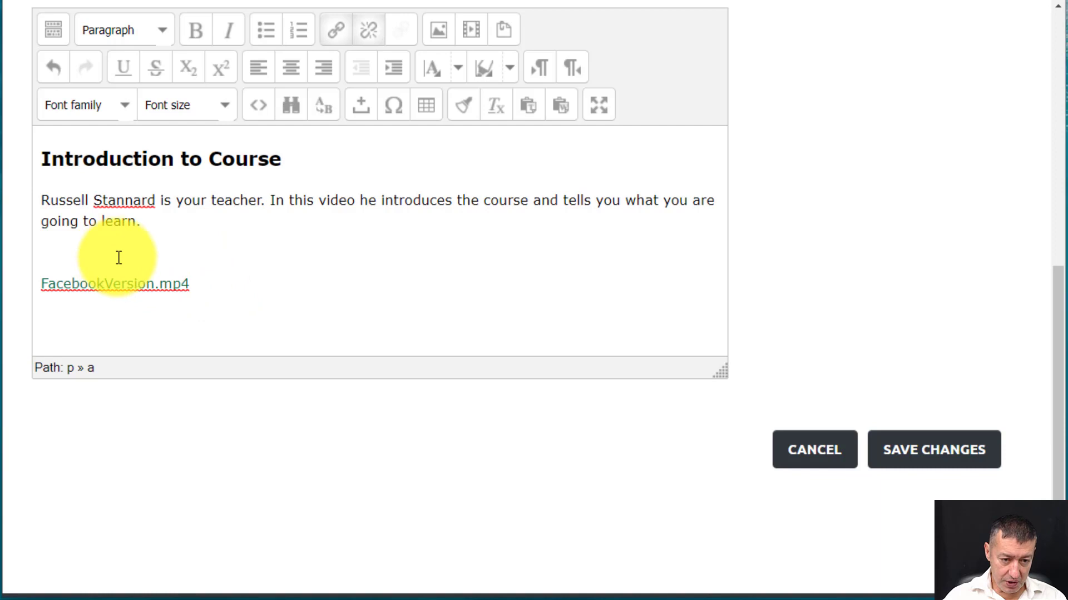
left_click(41, 252)
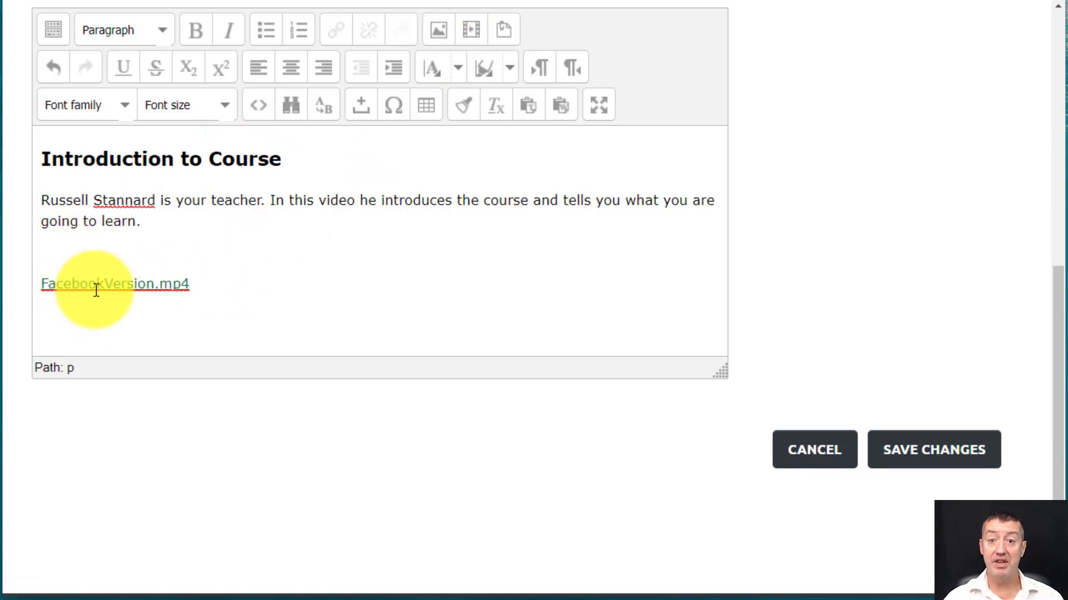
left_click(921, 461)
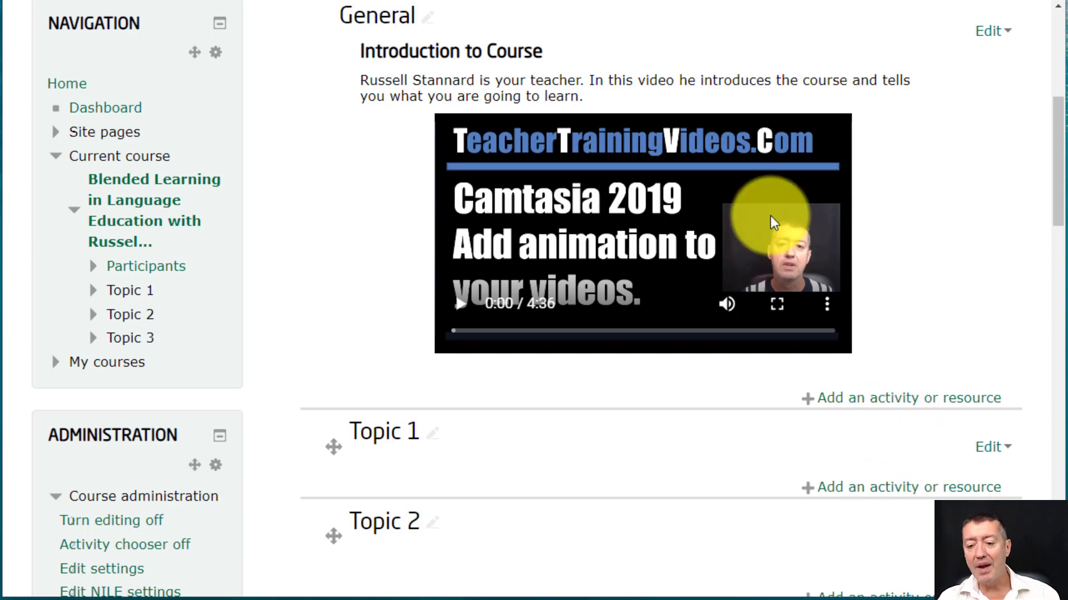
left_click(475, 313)
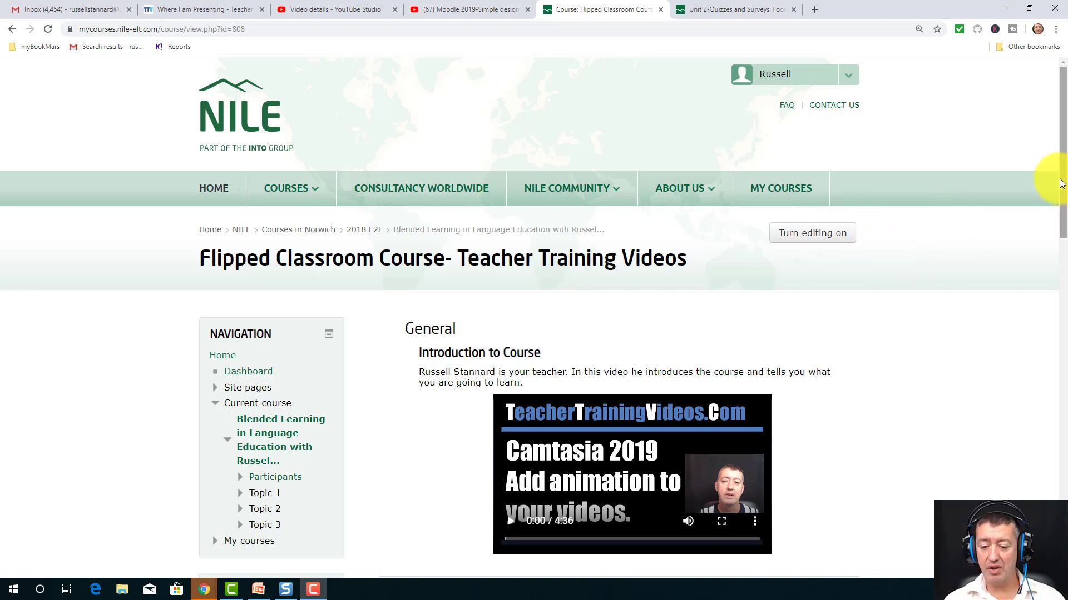
Step: Turn editing on for the course and open the General section's summary for editing
left_click_drag(1063, 175, 1059, 202)
left_click(828, 208)
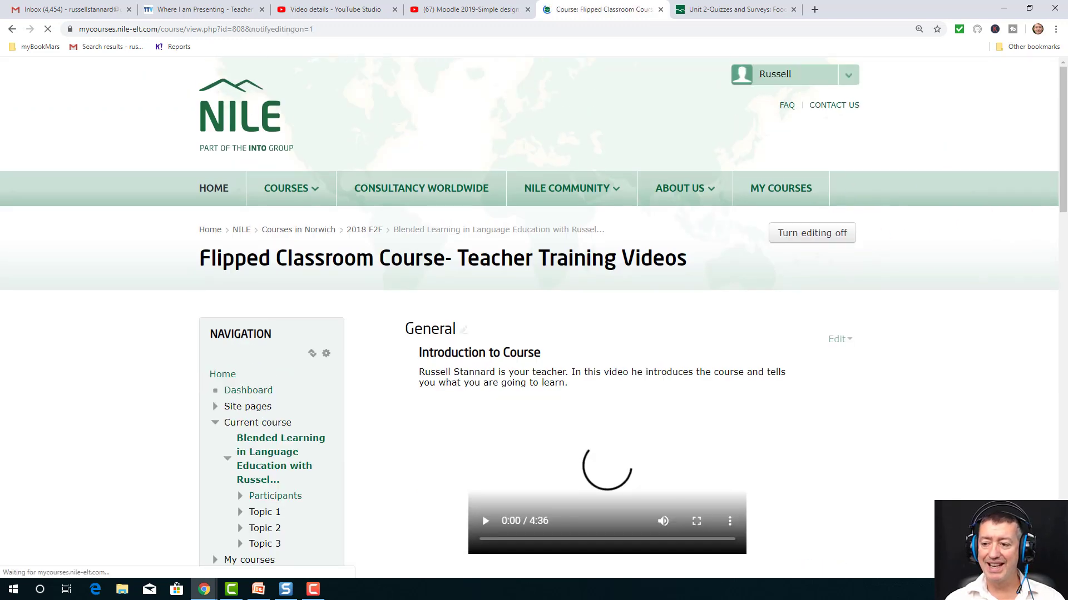
left_click_drag(1059, 167, 1059, 239)
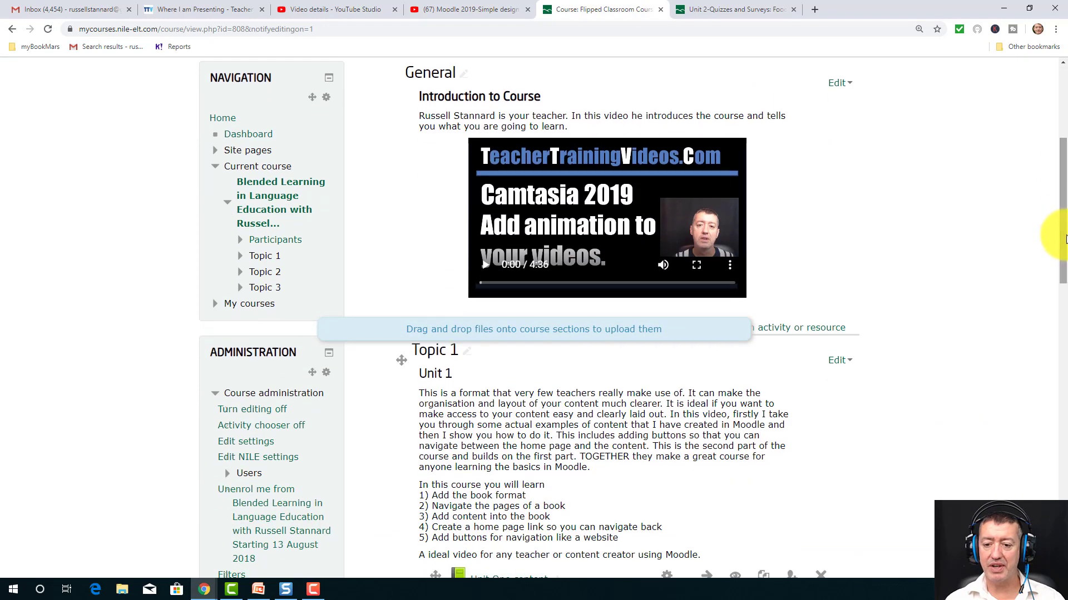
left_click(835, 84)
left_click(820, 112)
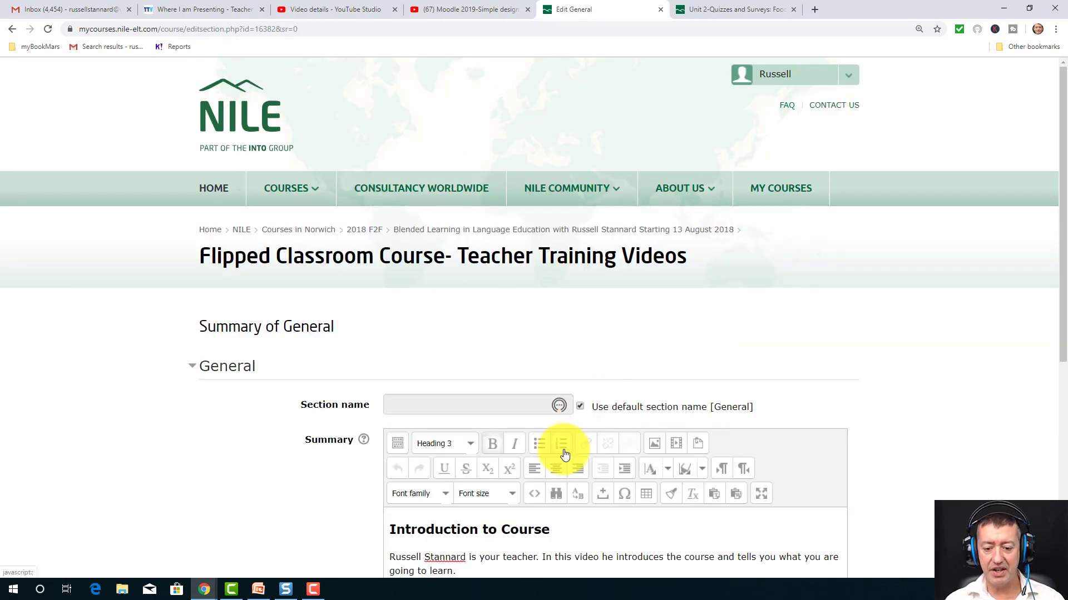
Step: Remove the paragraph with the FacebookVersion.mp4 link from the summary's HTML source and update it
left_click(534, 494)
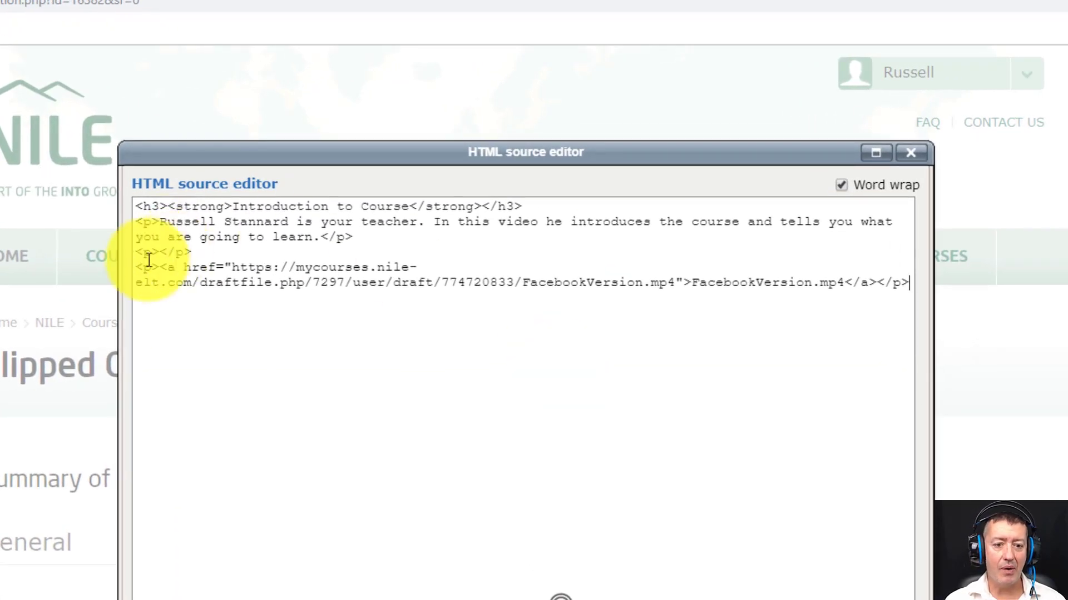
left_click_drag(136, 268, 917, 293)
key("BackSpace")
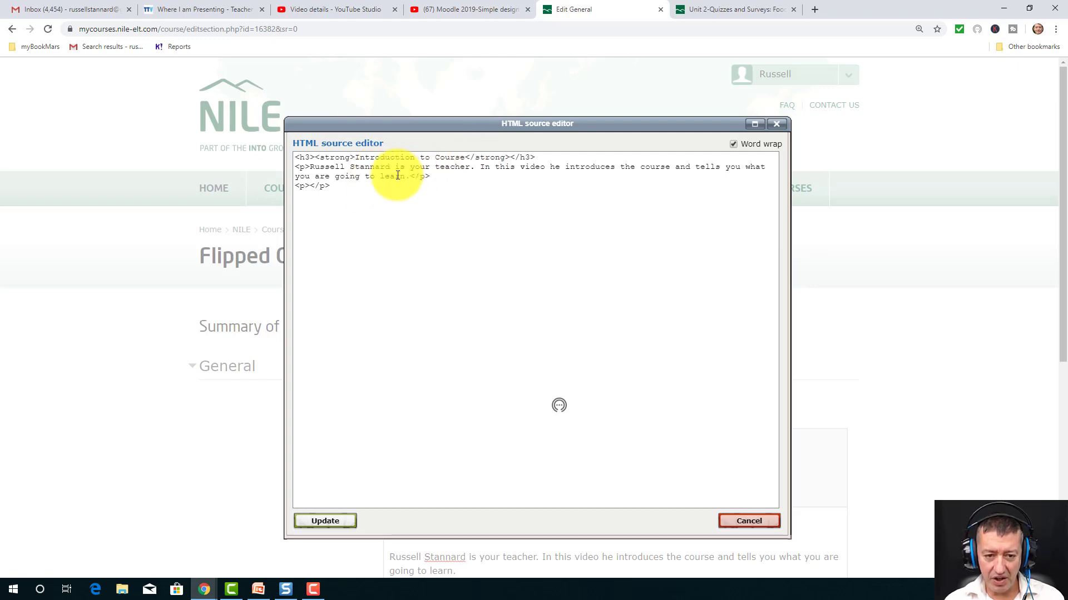
left_click(332, 522)
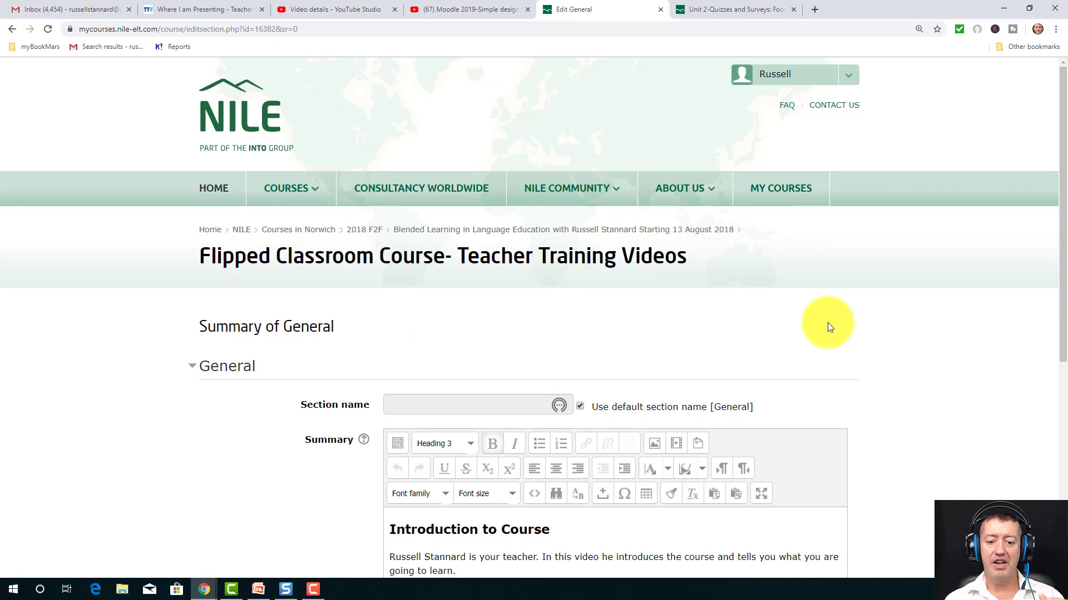
left_click_drag(1060, 238, 1061, 294)
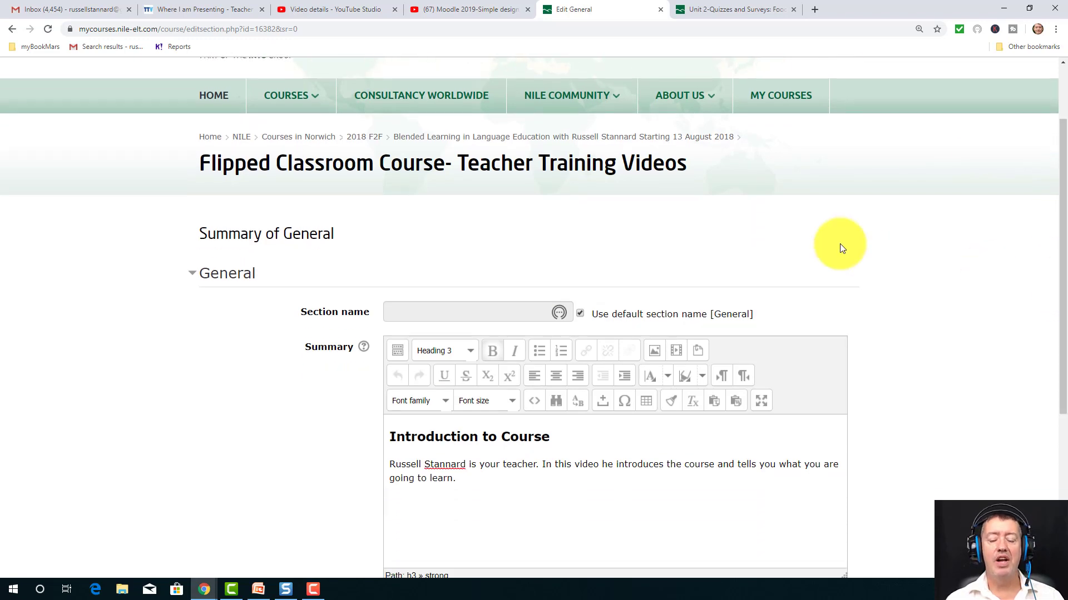
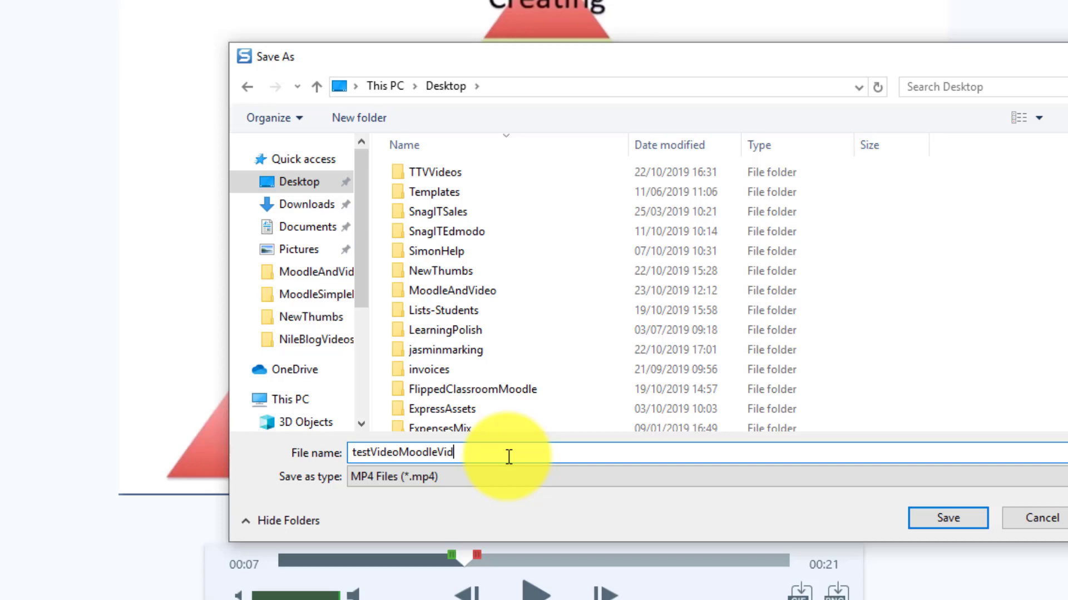
Step: Save the recorded video to the Desktop as an MP4 file and minimise the capture window
left_click(968, 526)
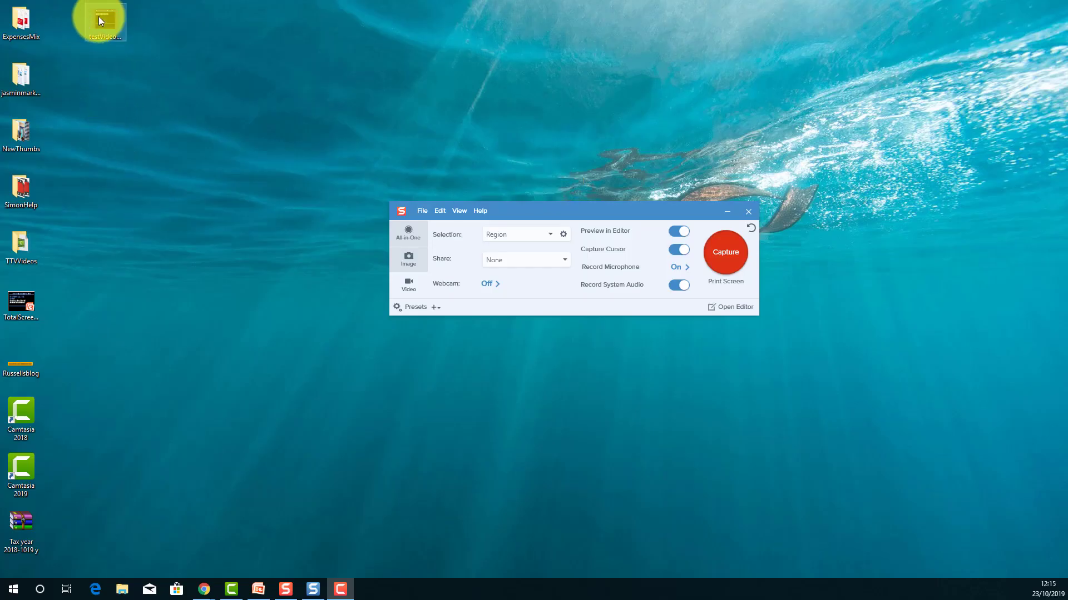
left_click(729, 212)
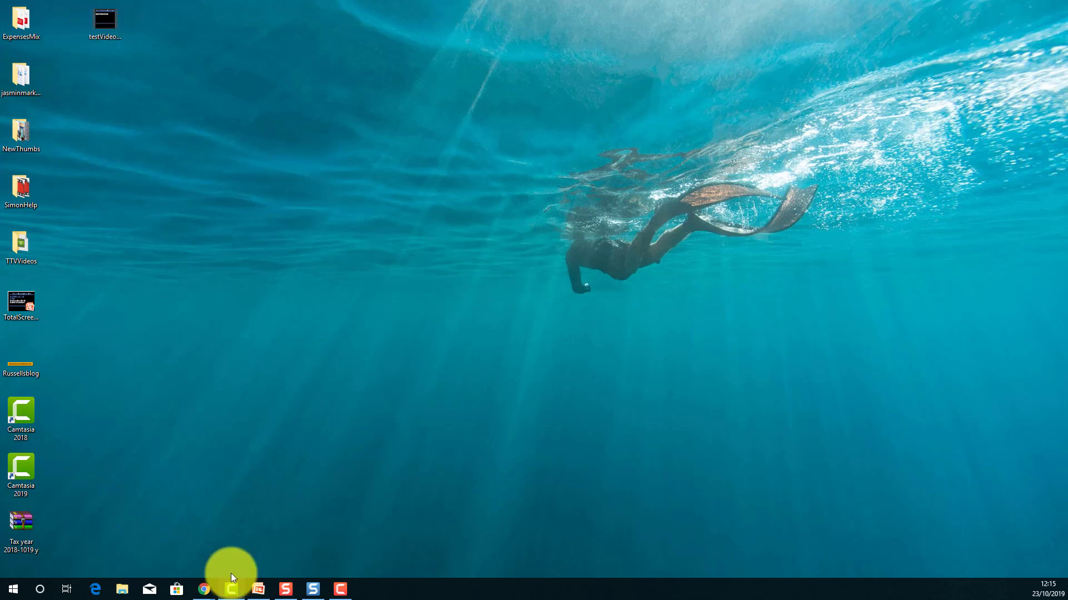
Step: Switch to the Moodle summary editor in Chrome and add blank lines below the introduction text
mouse_move(204, 588)
left_click(147, 566)
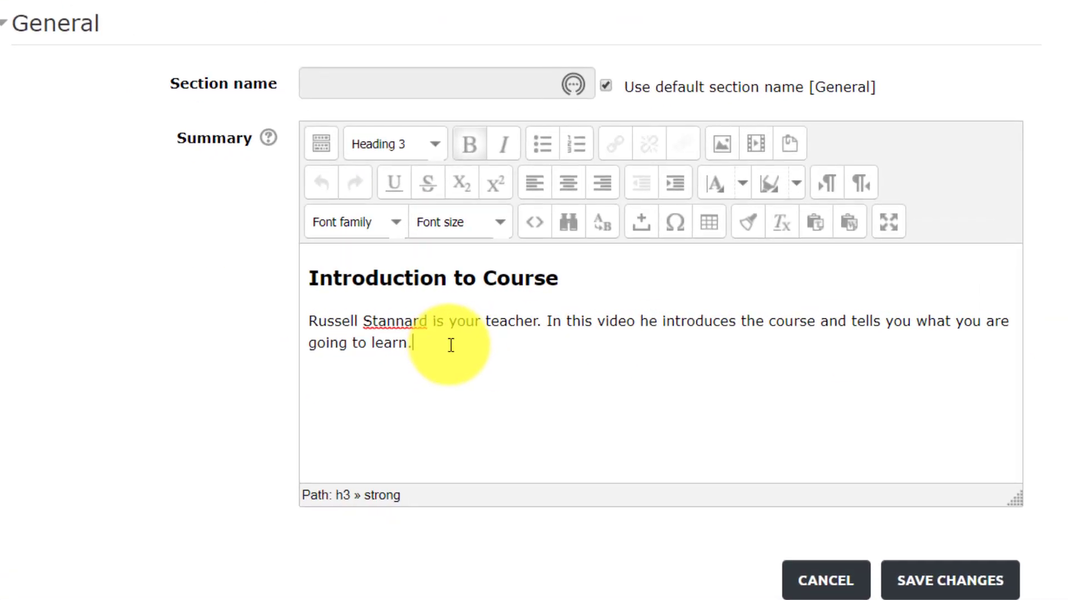
left_click(480, 480)
key("Return")
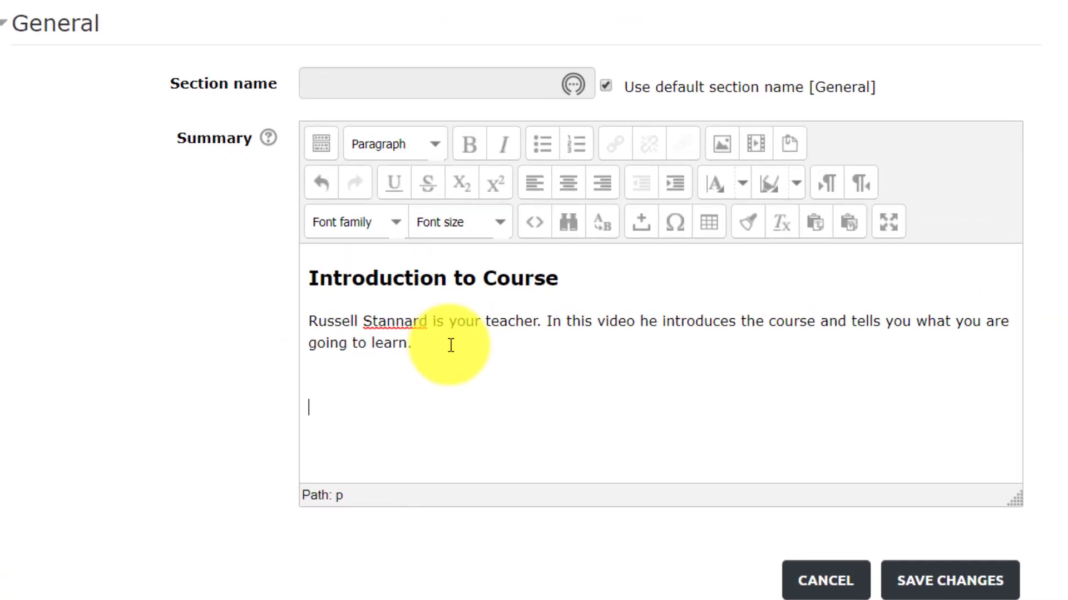
Step: Choose testVideoMoodleVideo.mp4 from the Desktop as the file to upload for a new media insertion
left_click(757, 144)
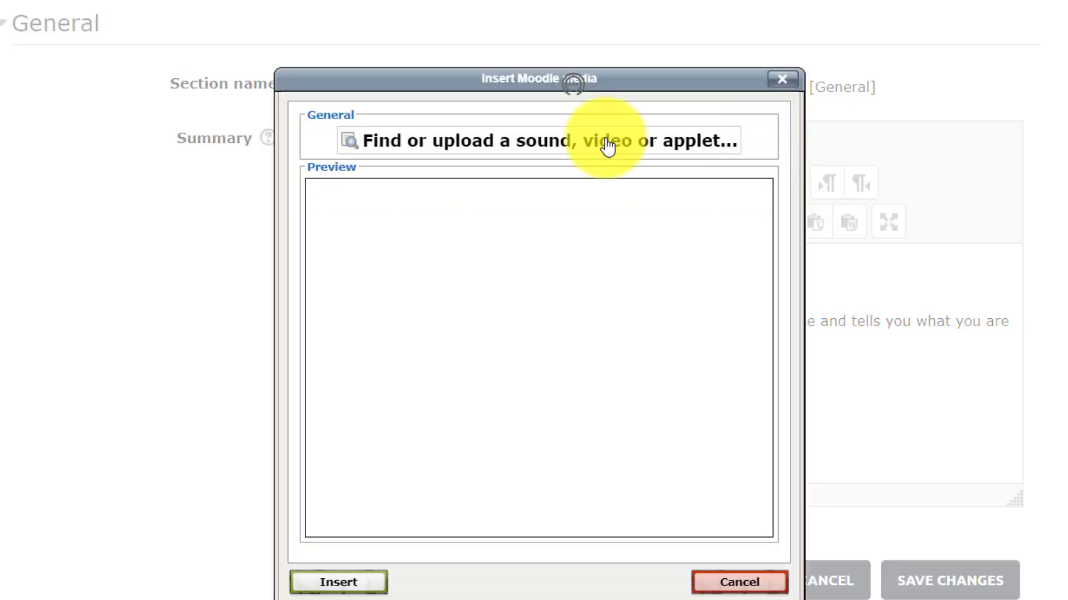
left_click(508, 138)
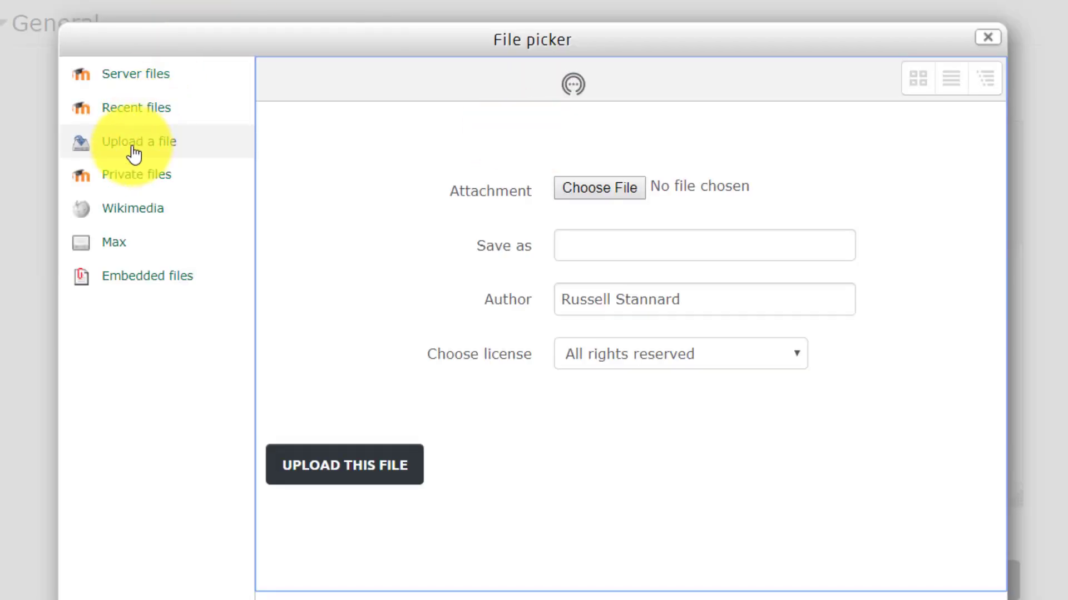
left_click(593, 195)
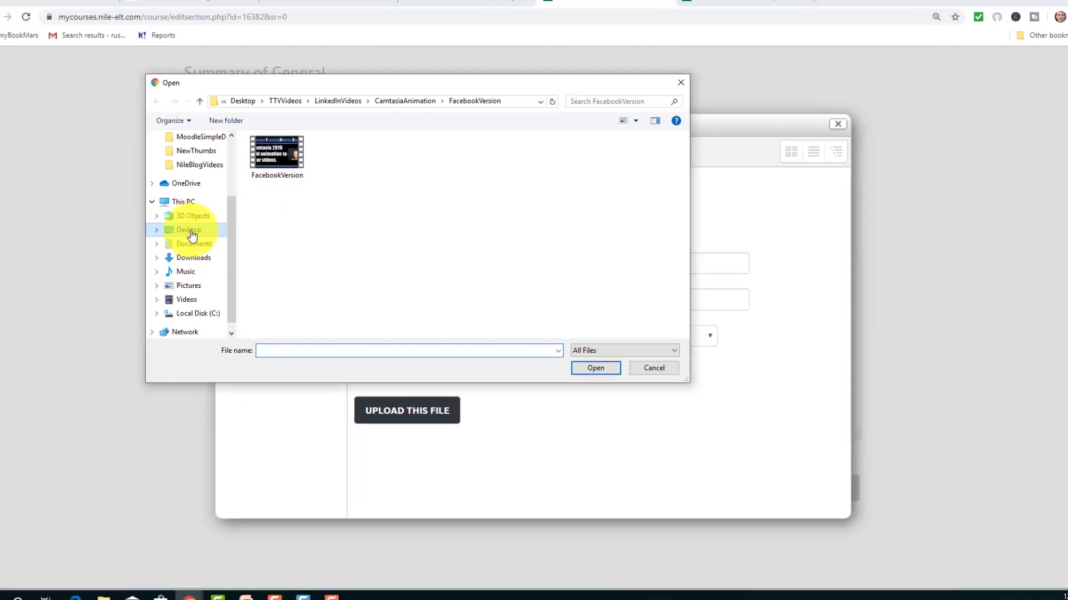
left_click(197, 232)
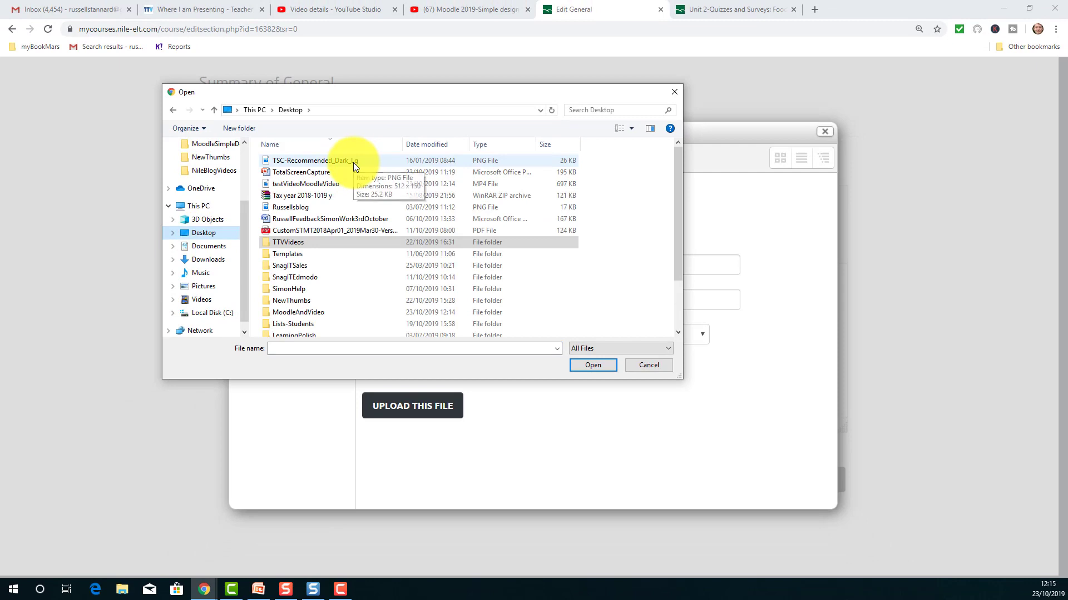
left_click(323, 184)
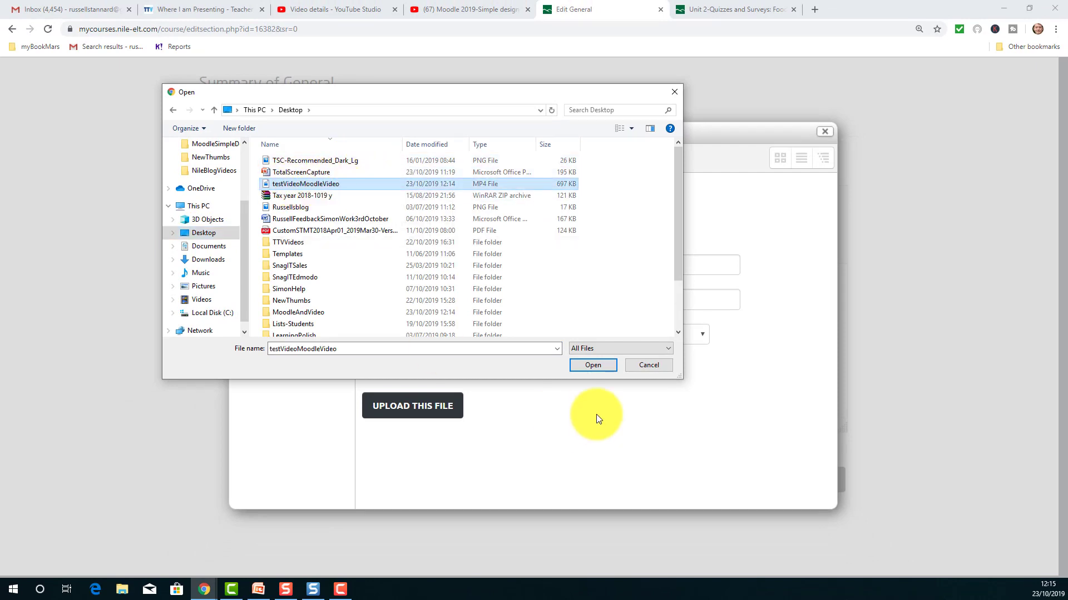
left_click(595, 364)
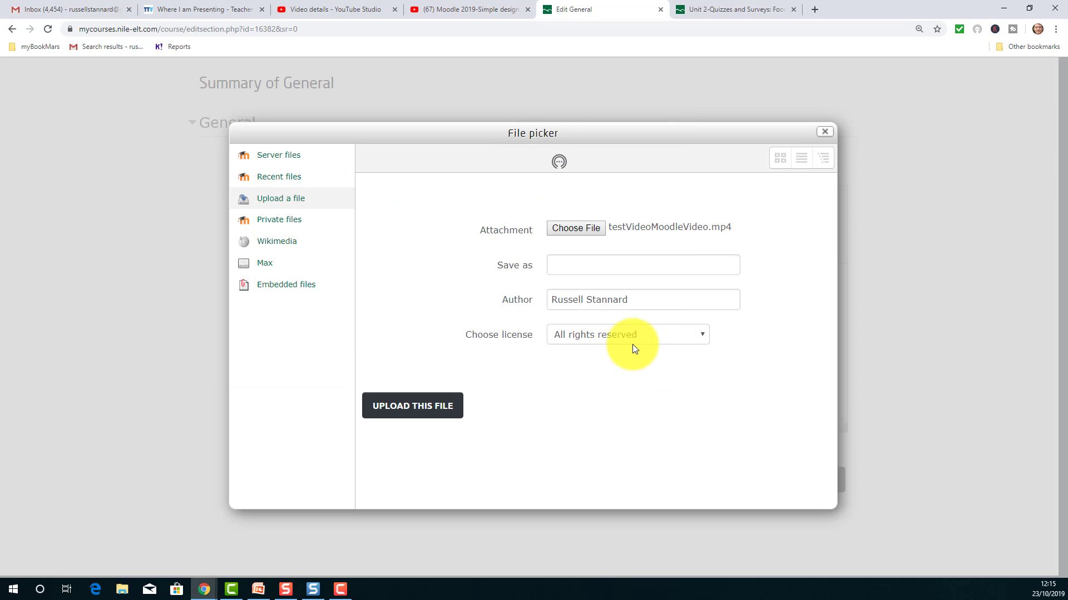
Step: Upload the chosen MP4, insert it below the introduction text and save the section changes
left_click(412, 410)
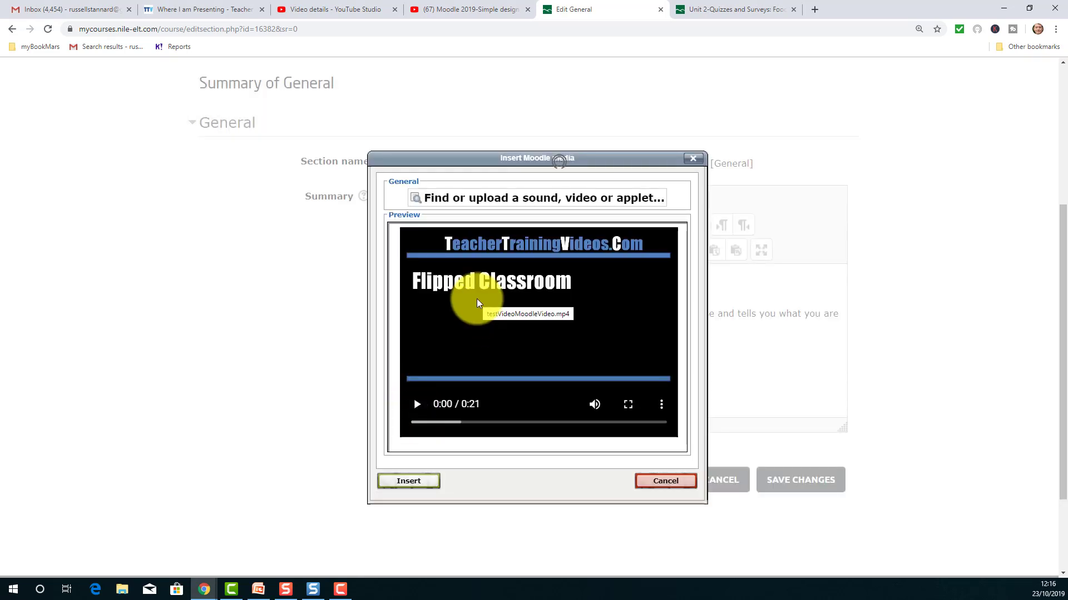
left_click(408, 482)
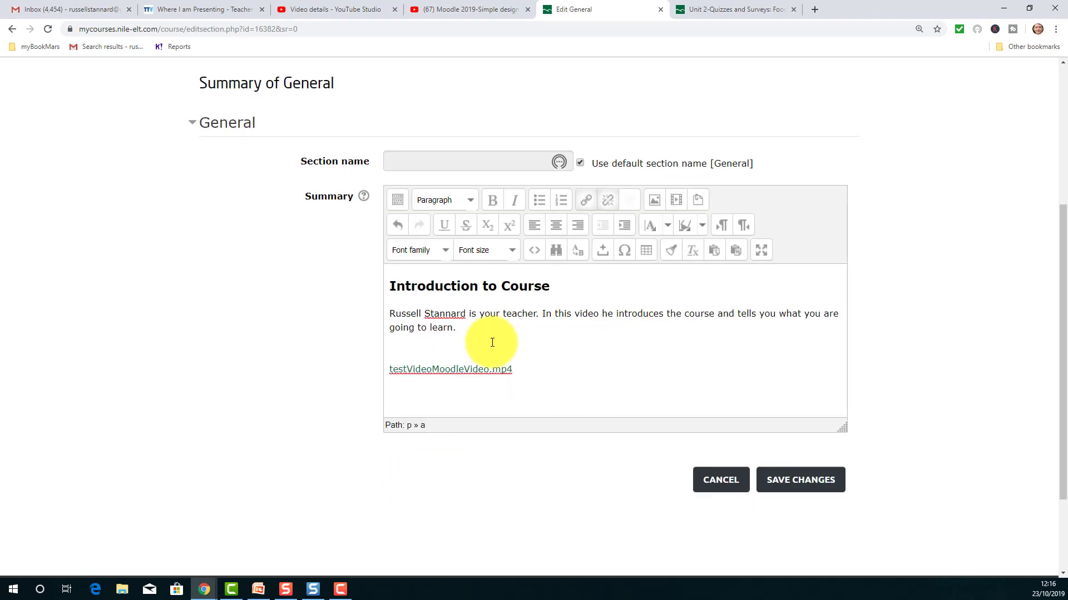
left_click(804, 481)
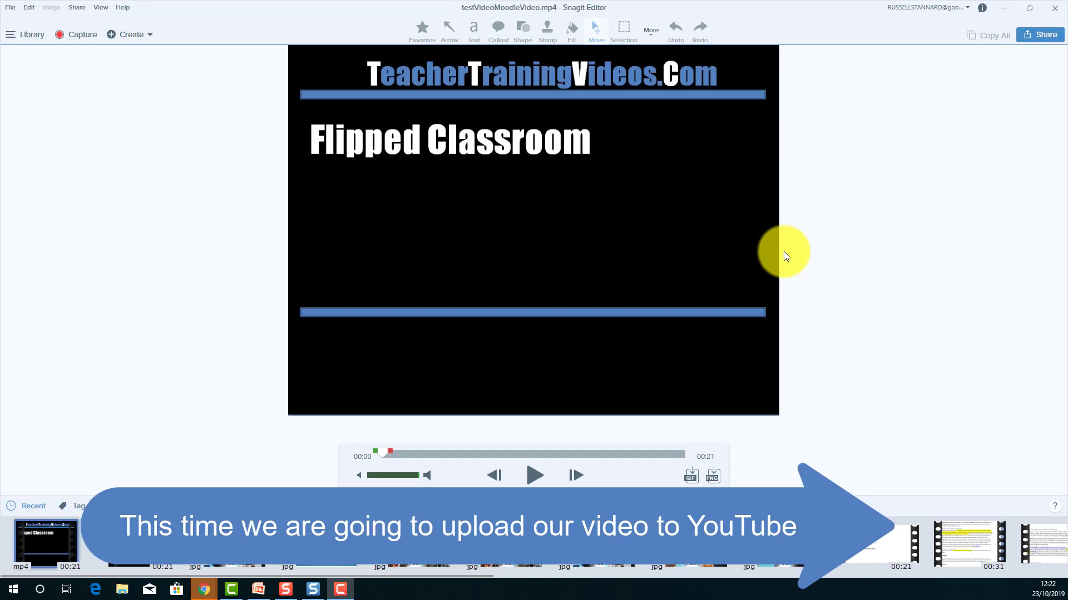
Step: In Snagit Editor, upload the recorded video to YouTube as unlisted, with testVideoMoodleVideo as both its description and its tag
left_click(77, 8)
mouse_move(95, 181)
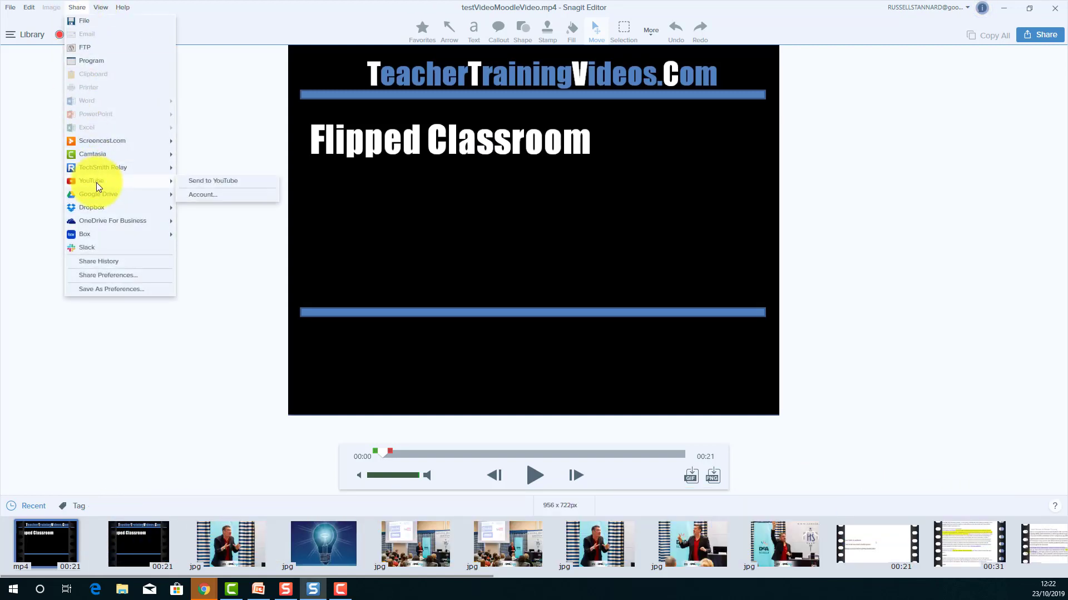
left_click(229, 184)
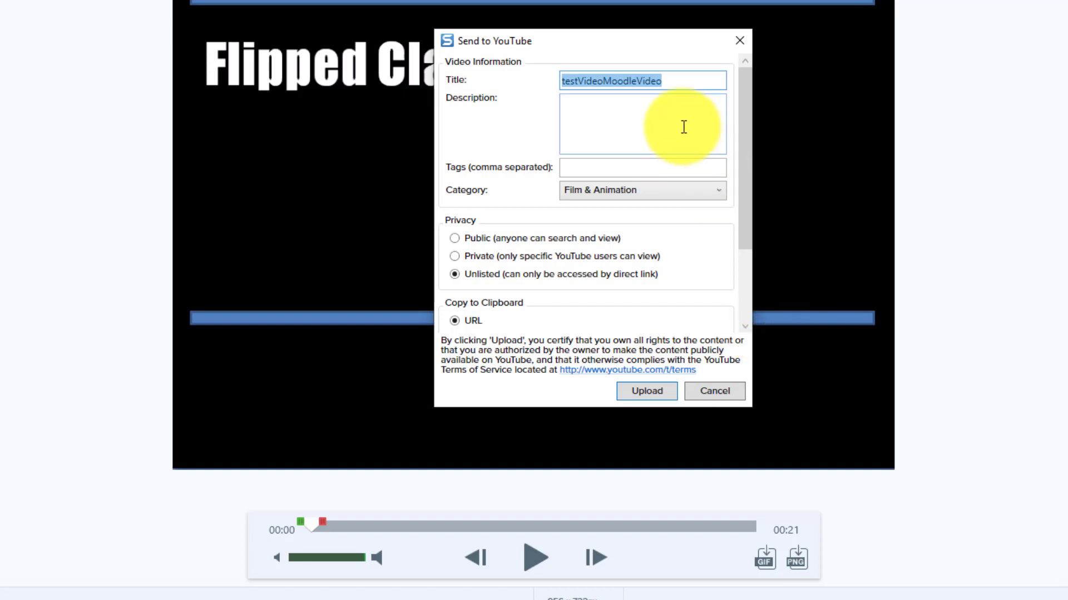
right_click(586, 78)
left_click(610, 108)
left_click(608, 111)
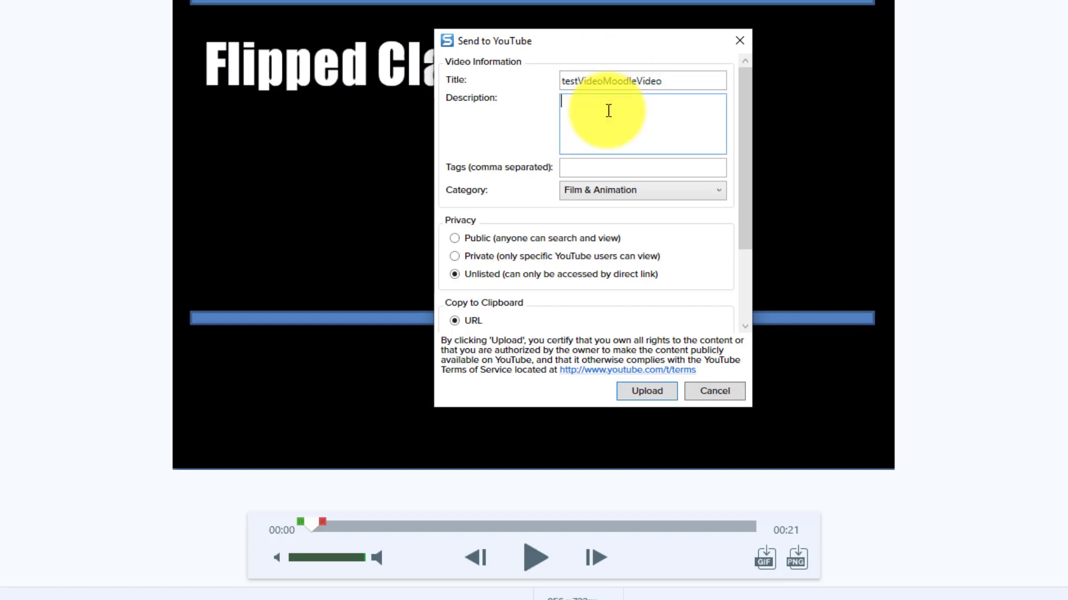
key("ctrl+v")
left_click(597, 169)
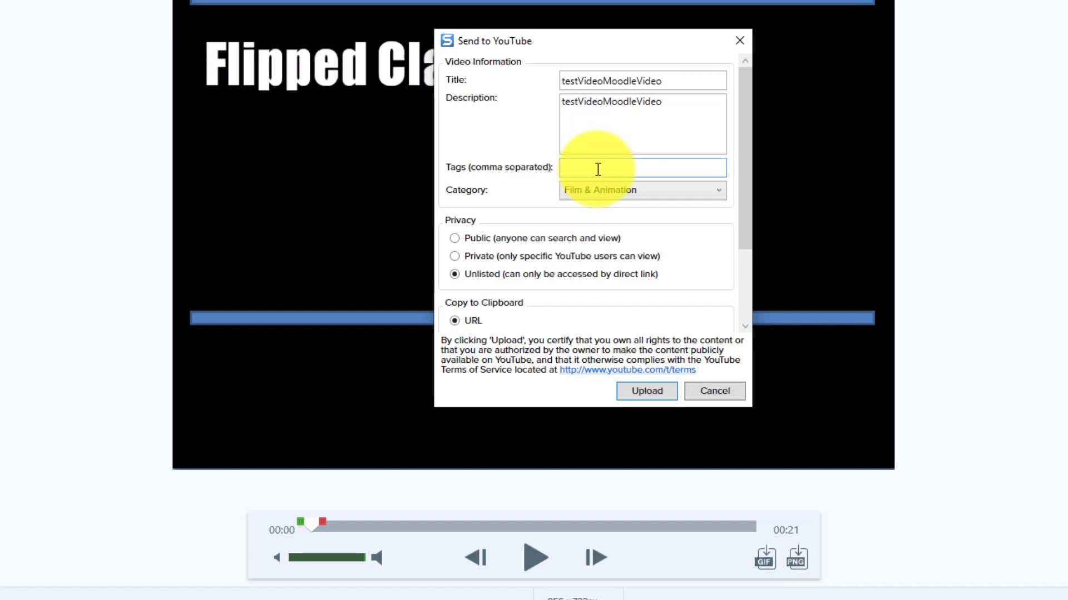
key("ctrl+v")
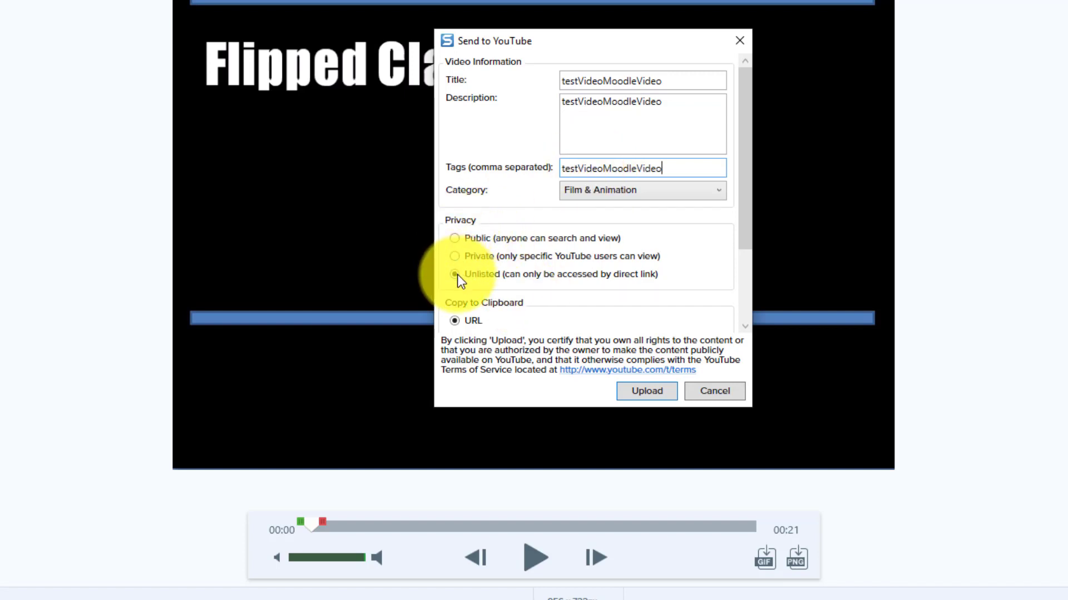
left_click(647, 391)
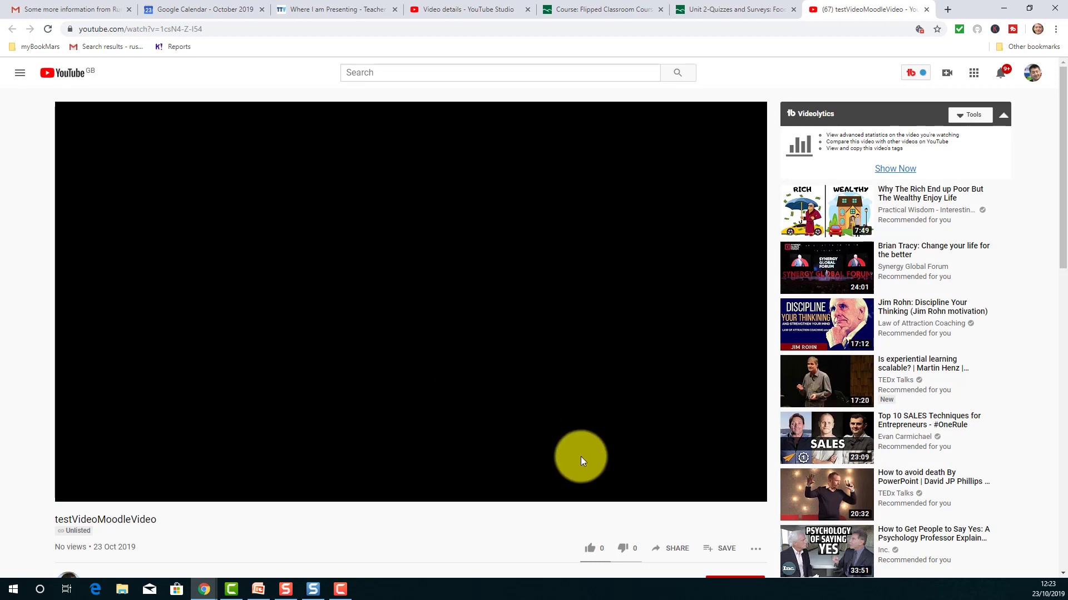
Step: Copy the embed code of the uploaded testVideoMoodleVideo from its YouTube sharing options
left_click(676, 549)
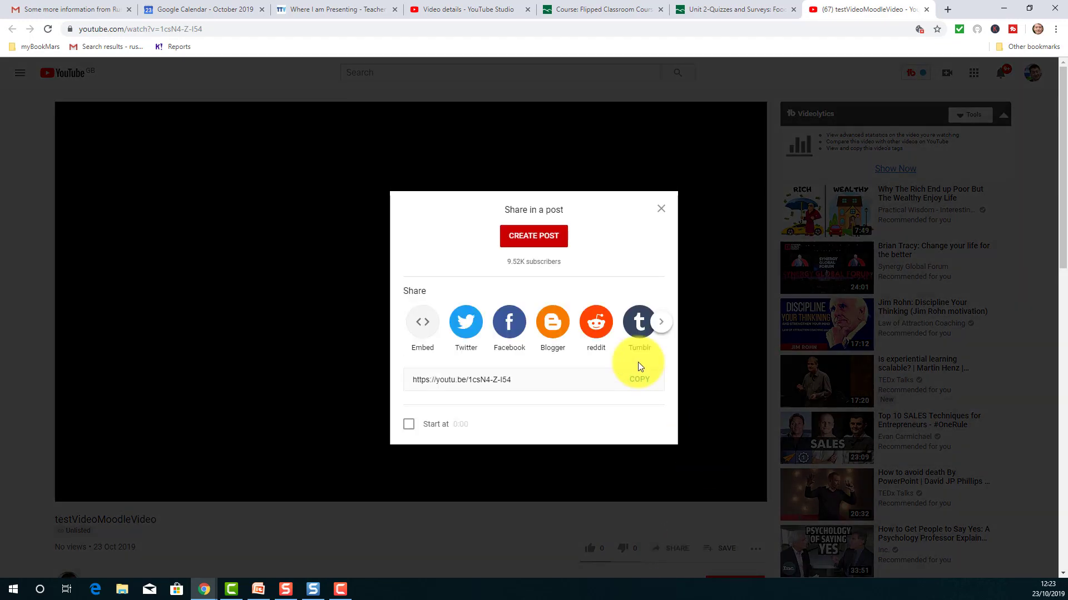
left_click(418, 325)
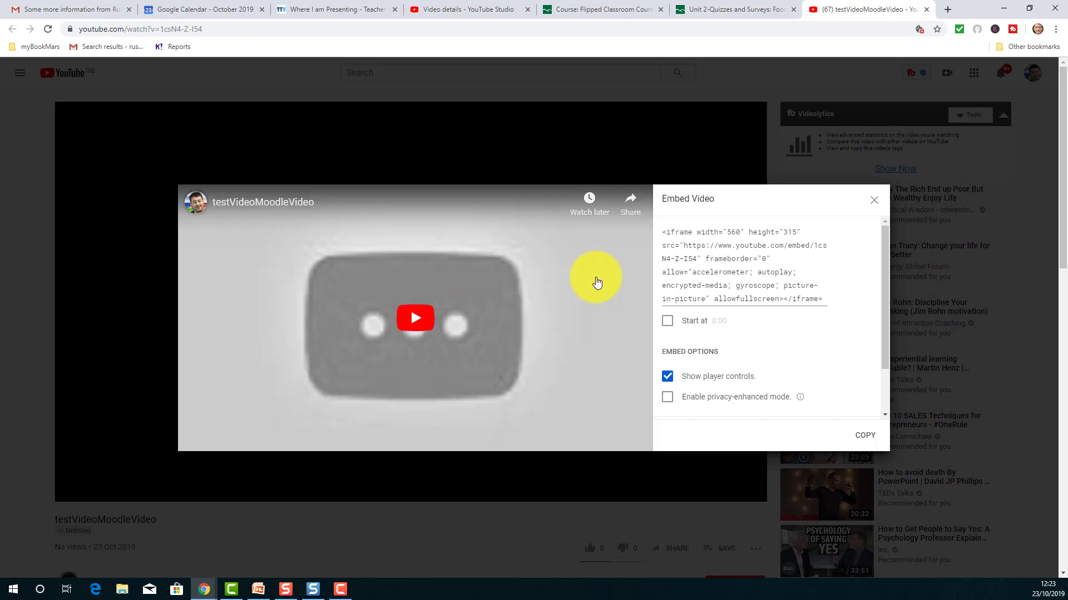
left_click(714, 258)
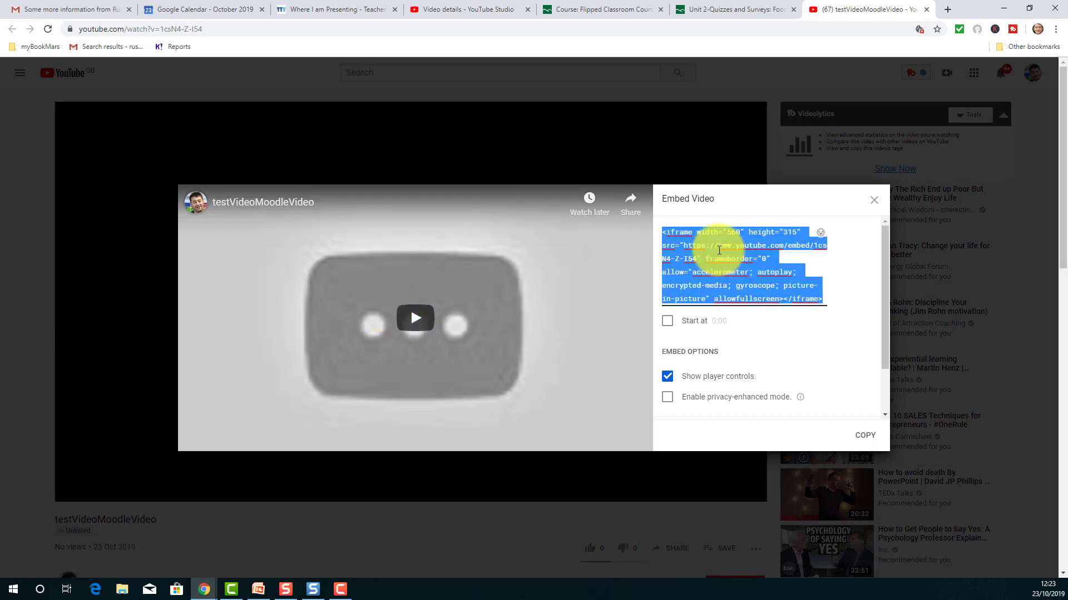
right_click(716, 246)
left_click(740, 286)
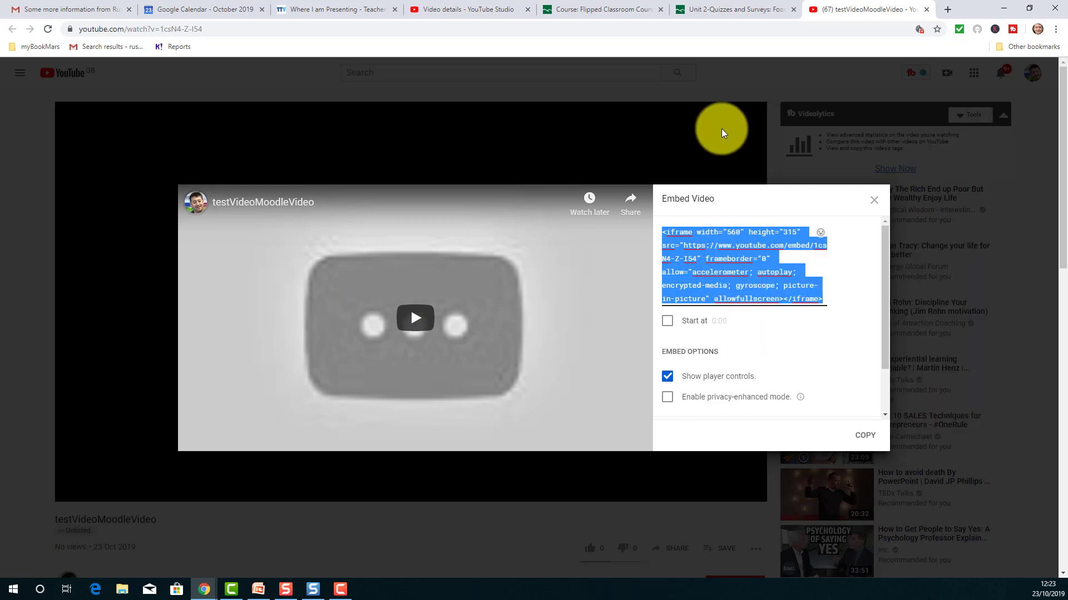
Step: Return to the Moodle course page and open the General section for editing
left_click(578, 15)
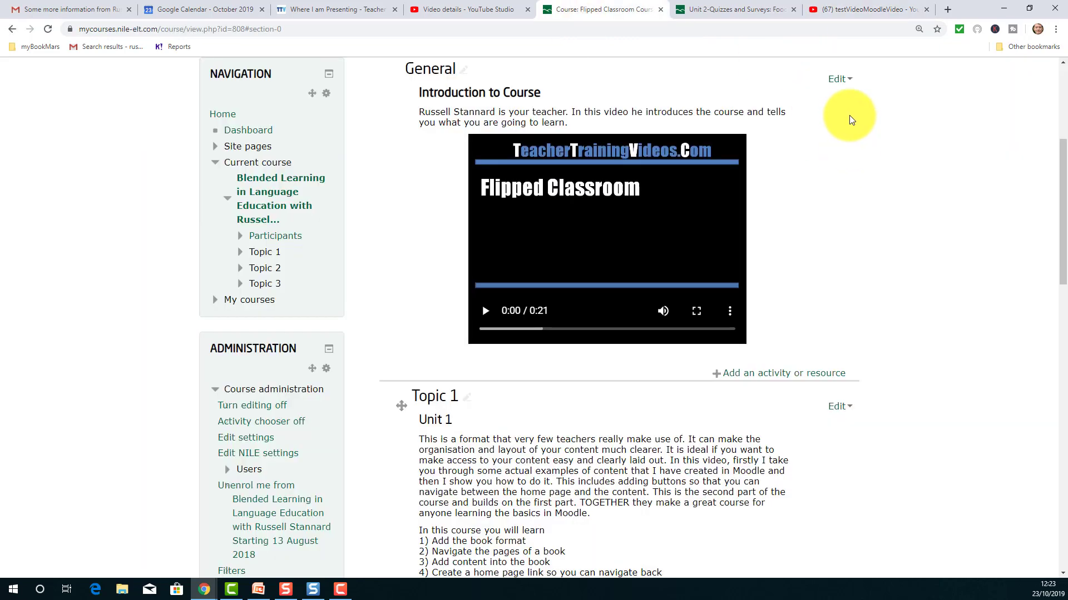
left_click(838, 82)
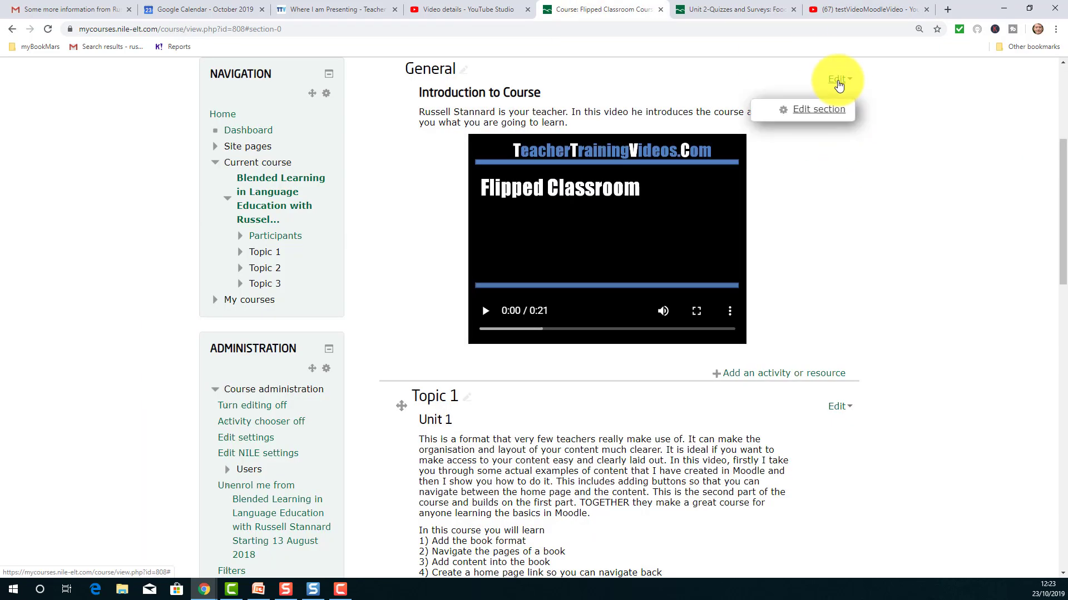
left_click(820, 109)
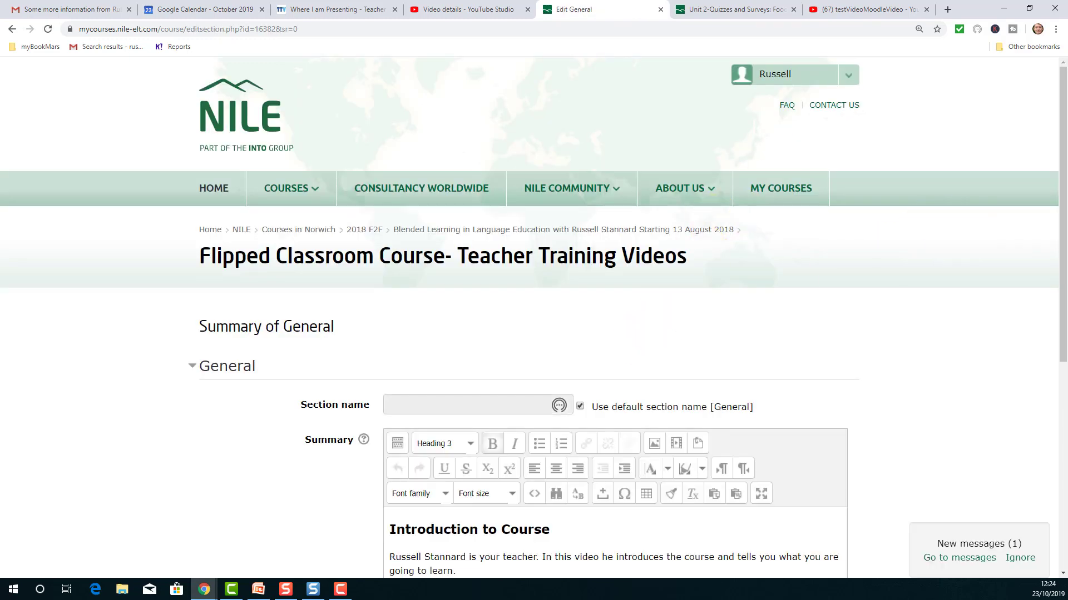
Step: Replace the testVideoMoodleVideo.mp4 link paragraph in the summary's HTML source with the copied YouTube embed code and save the section changes
left_click_drag(1063, 215, 1049, 377)
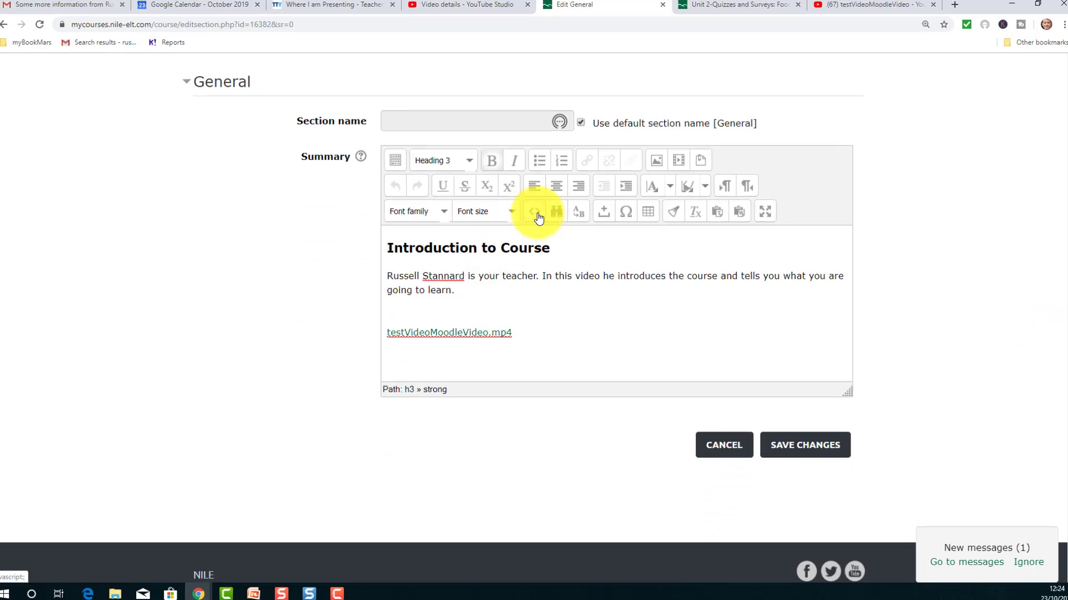
left_click(534, 213)
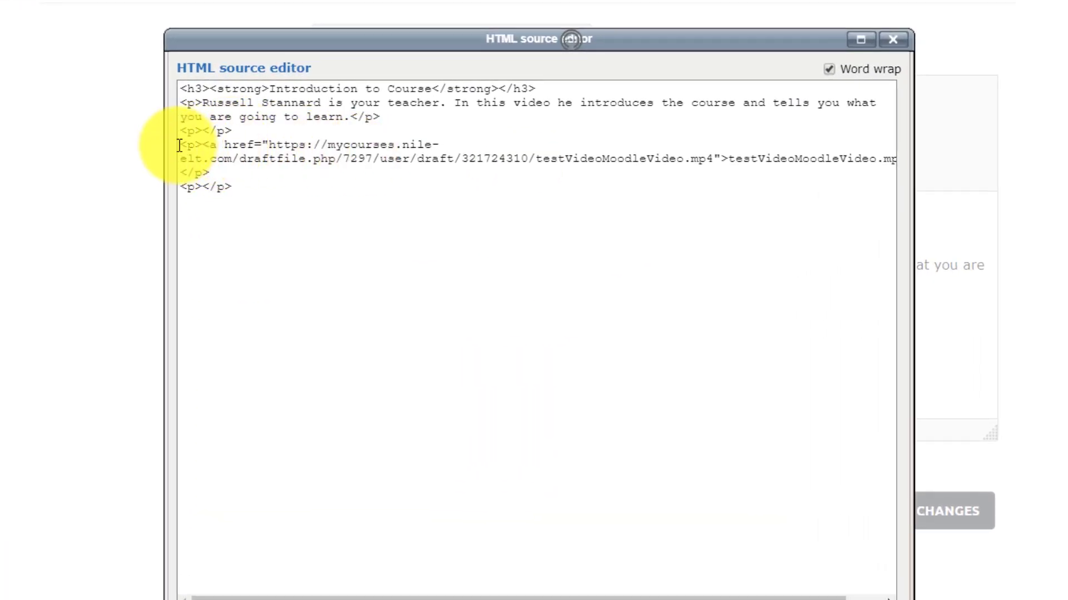
left_click_drag(180, 145, 260, 201)
key("Delete")
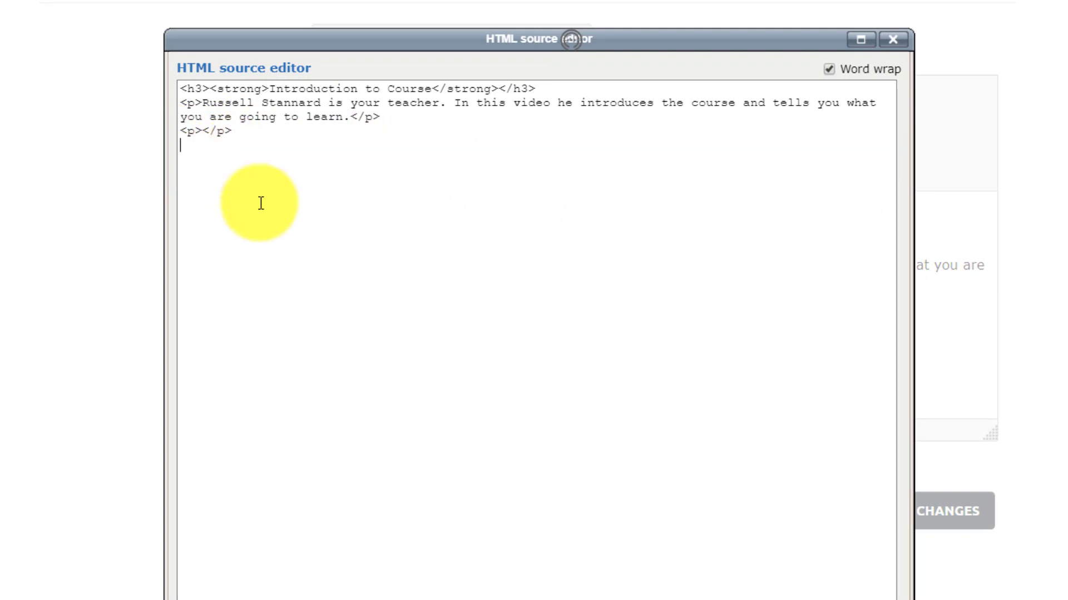
key("ctrl+v")
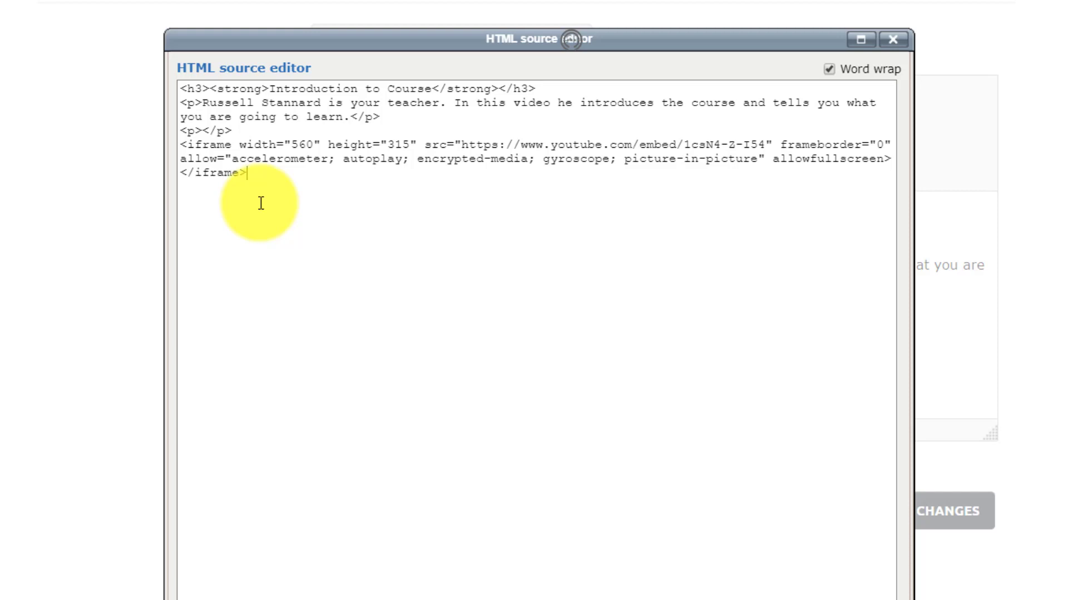
left_click(328, 522)
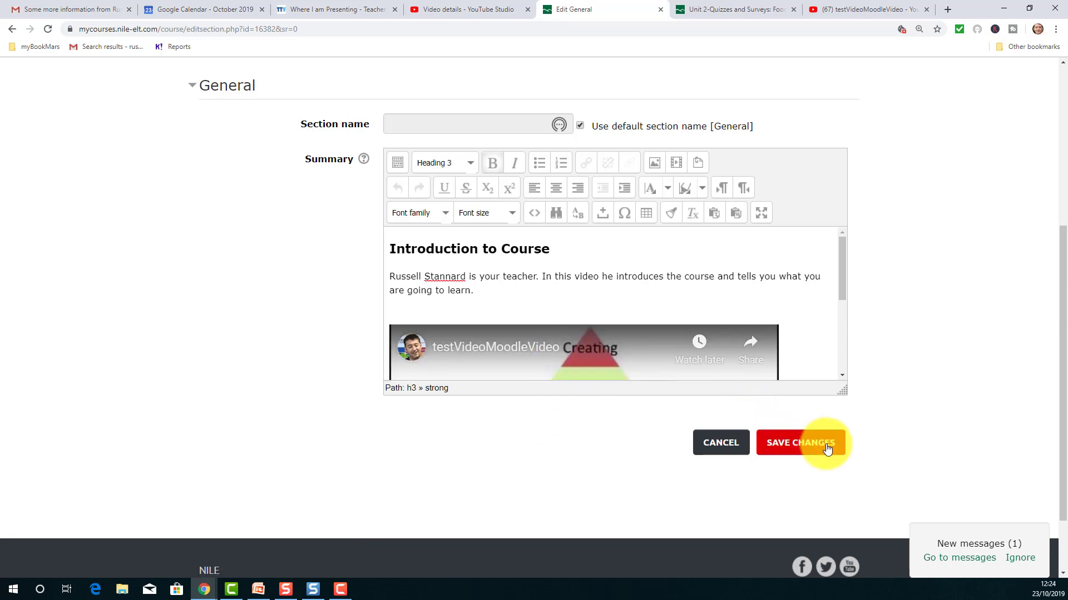
left_click(799, 449)
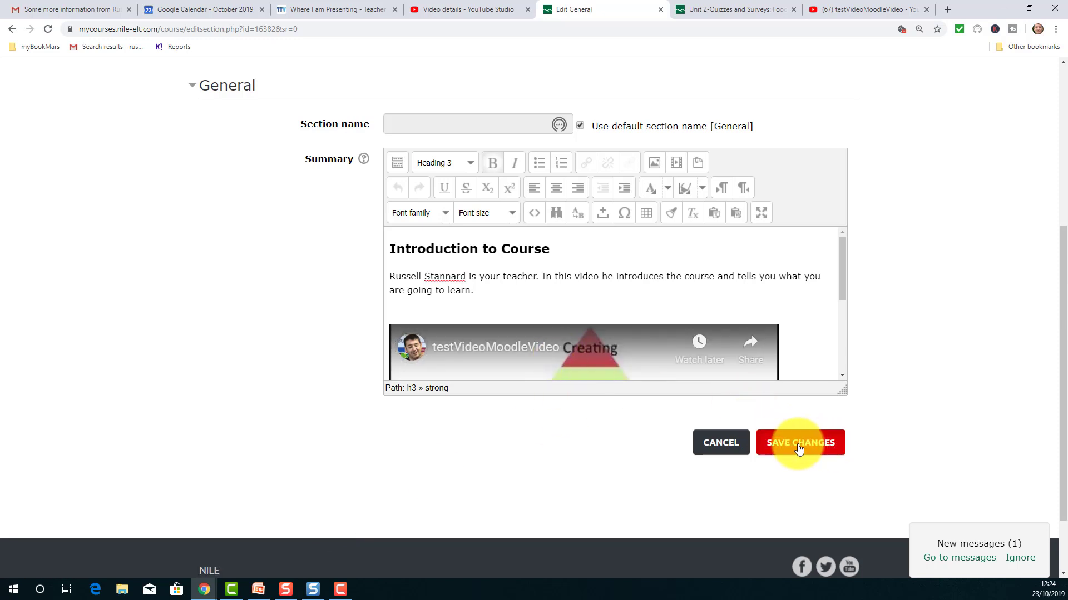